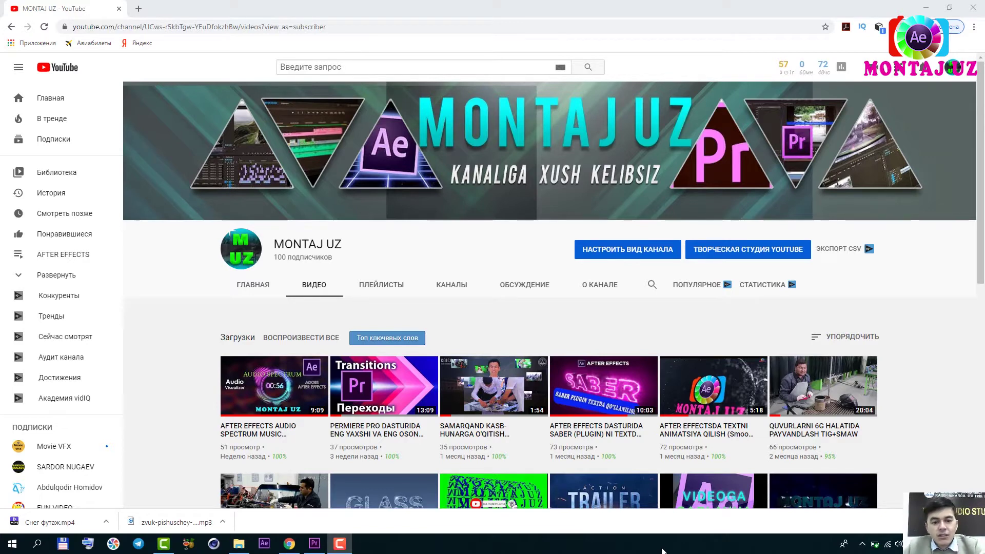
Switch from the MONTAJ UZ YouTube videos page to the Premiere Pro project
left_click(314, 543)
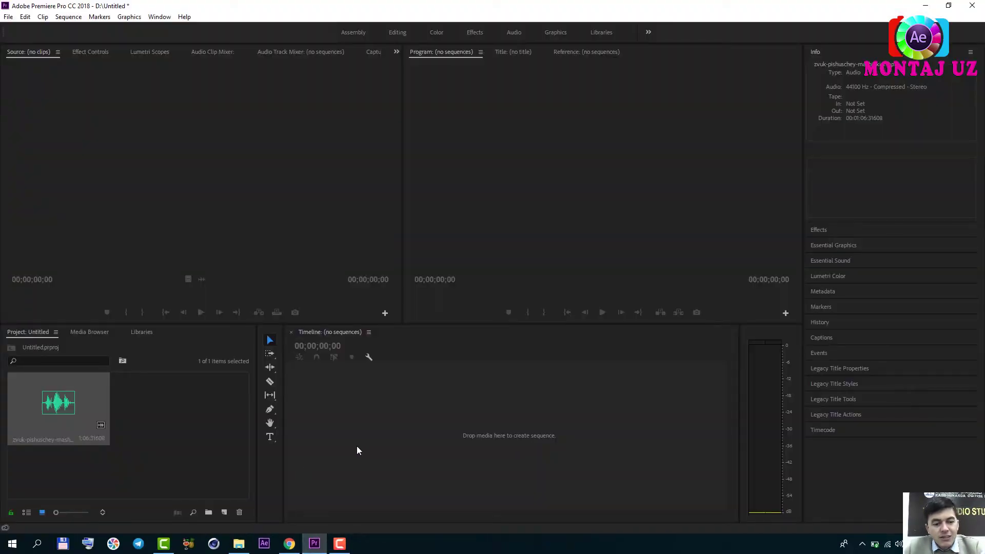
Create a bright cyan Color Matte with default size and frame settings
left_click(151, 448)
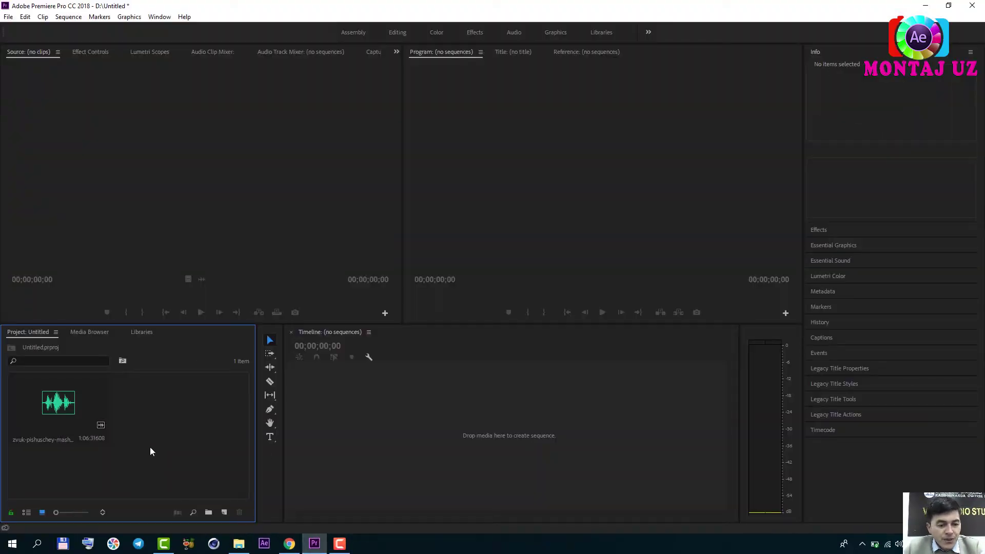
left_click(69, 411)
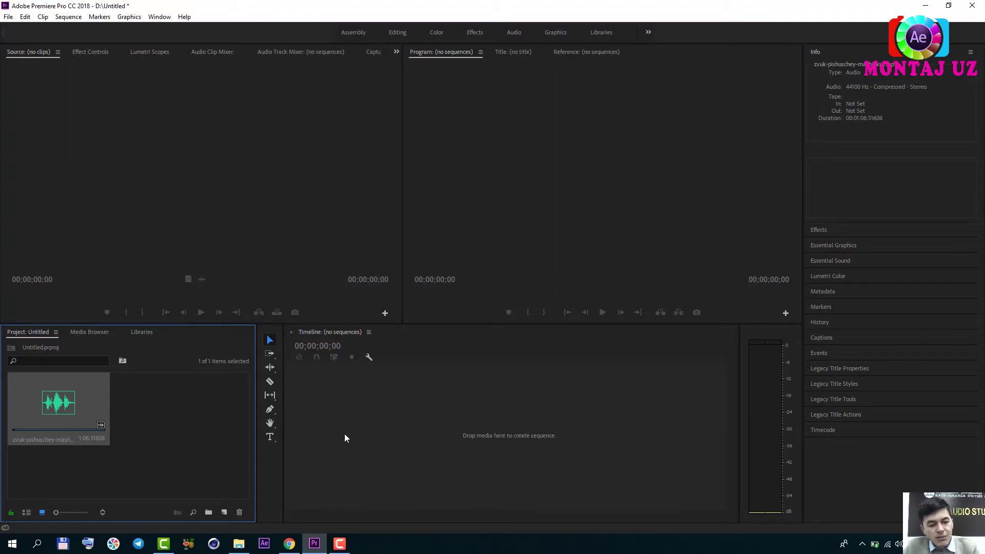
left_click(224, 513)
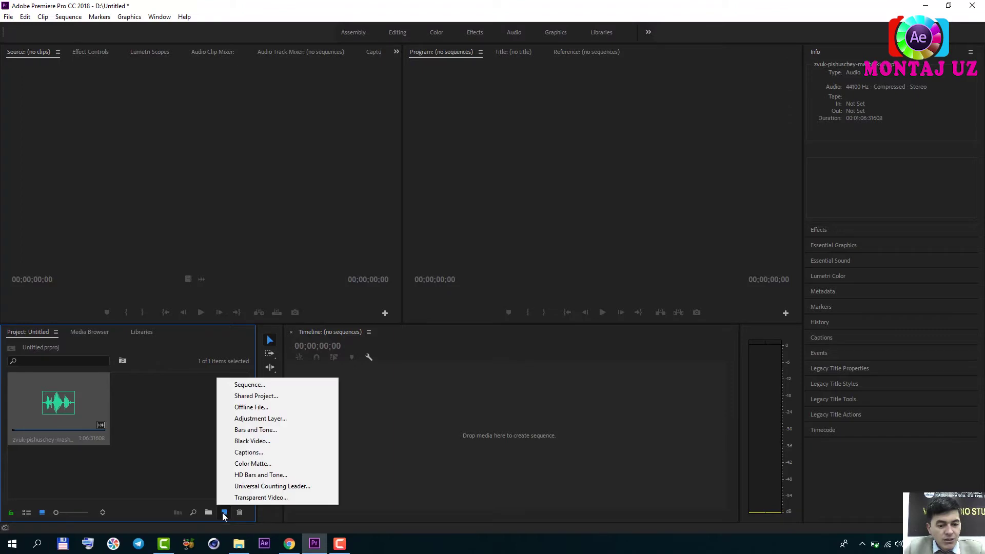
left_click(274, 465)
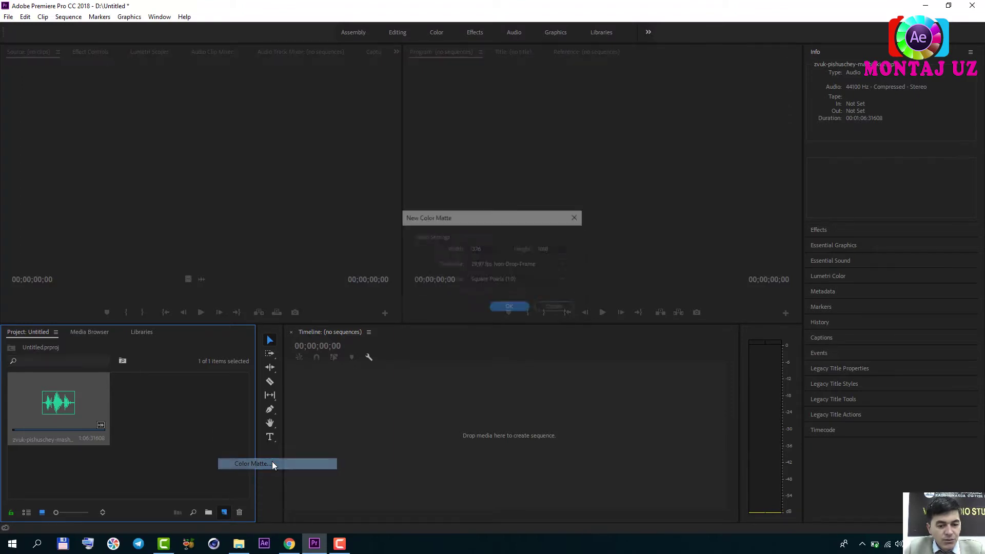
left_click(525, 309)
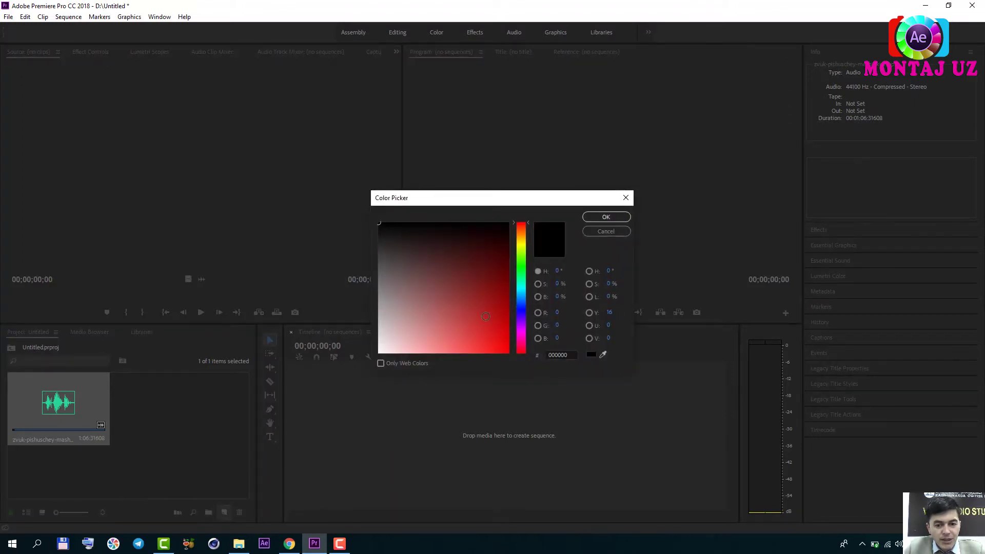
left_click(522, 288)
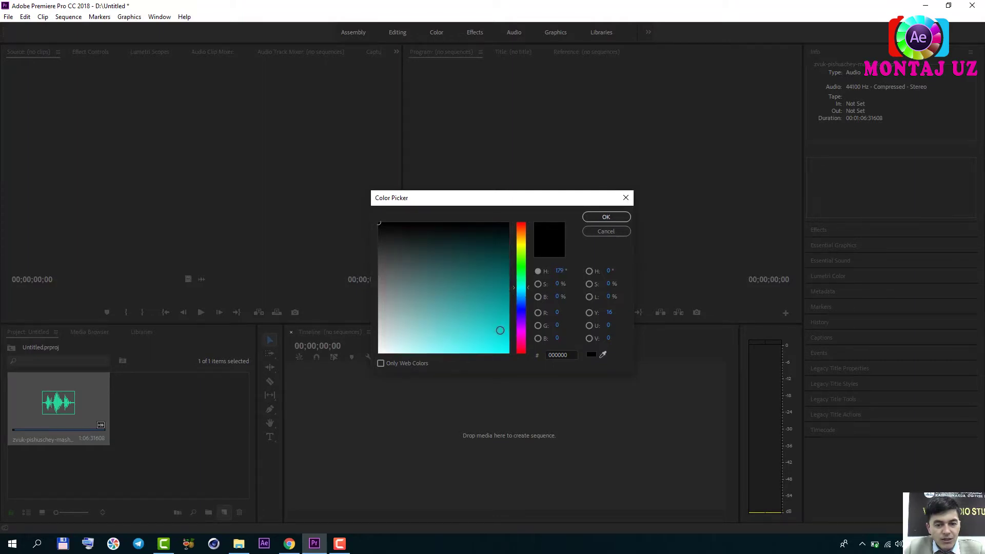
left_click(504, 344)
left_click(594, 217)
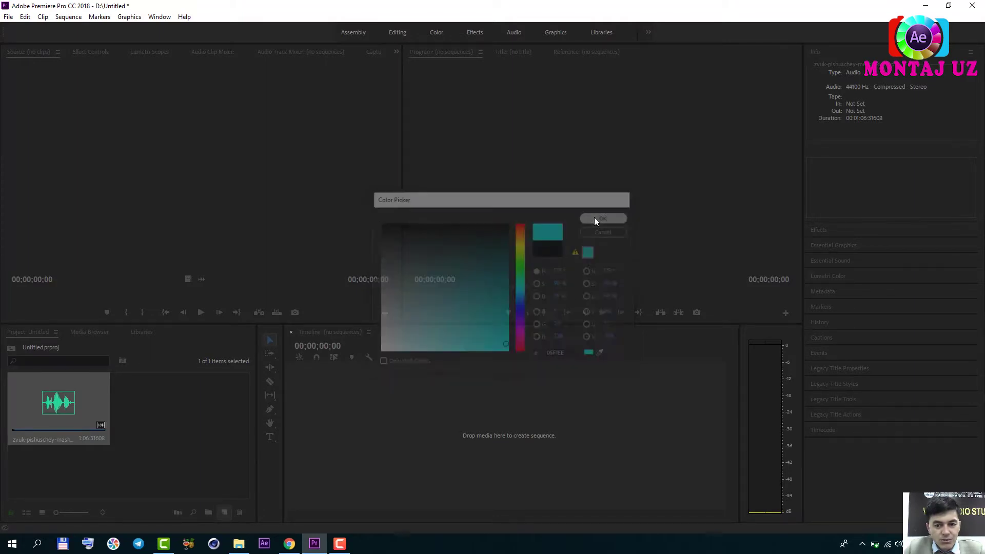
left_click(475, 289)
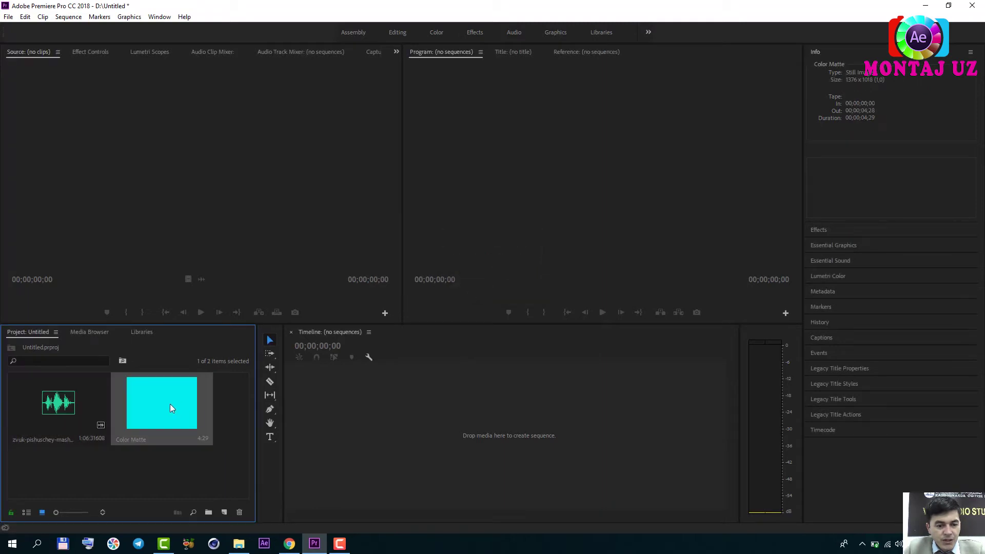
Drop the cyan matte onto the empty timeline, creating a Color Matte sequence on V1
mouse_move(196, 406)
left_mouse_down()
mouse_move(347, 420)
mouse_move(339, 432)
left_mouse_up()
left_click(409, 363)
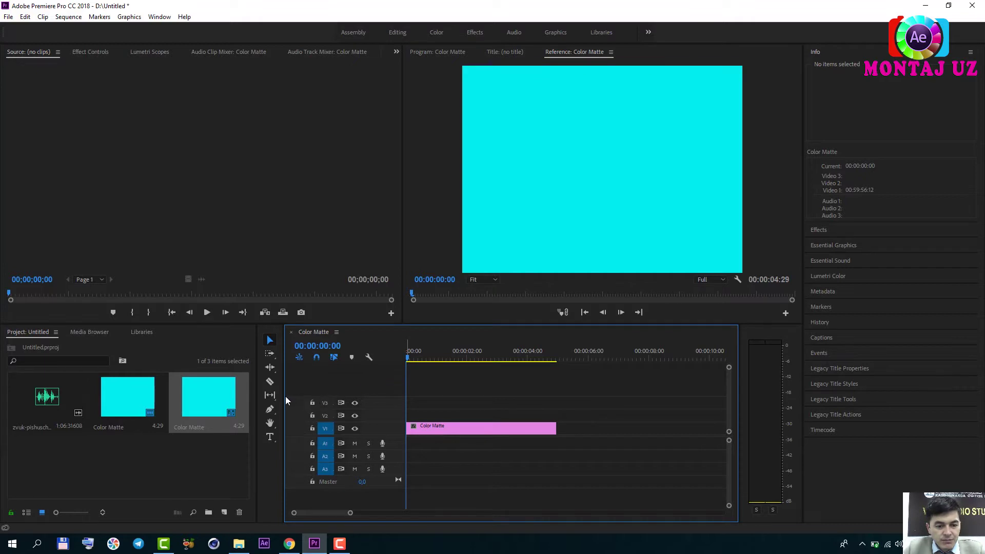
left_click_drag(286, 396, 206, 397)
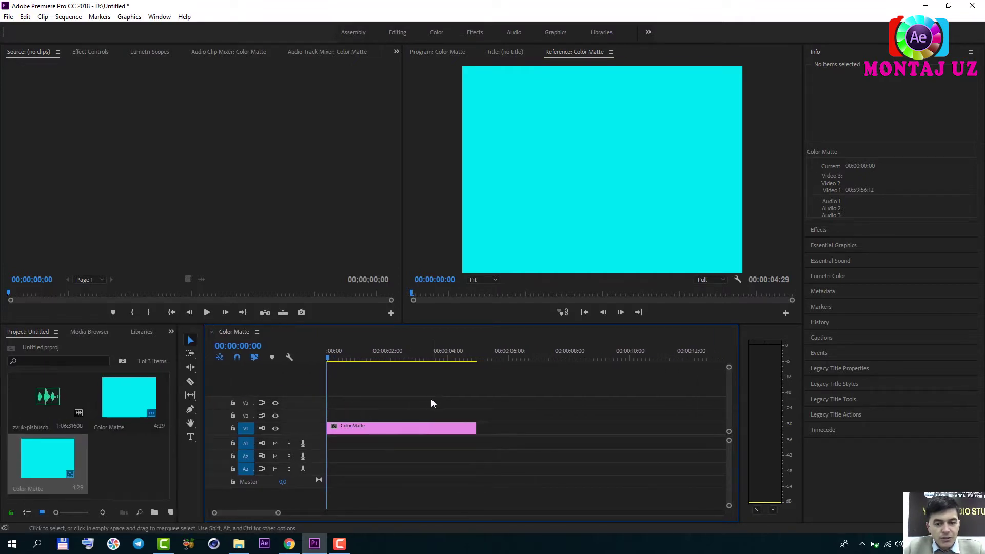
Add a title reading 'KOMPYUTERDA YOZILGAN TE' over the cyan matte in the Program monitor
left_click(190, 438)
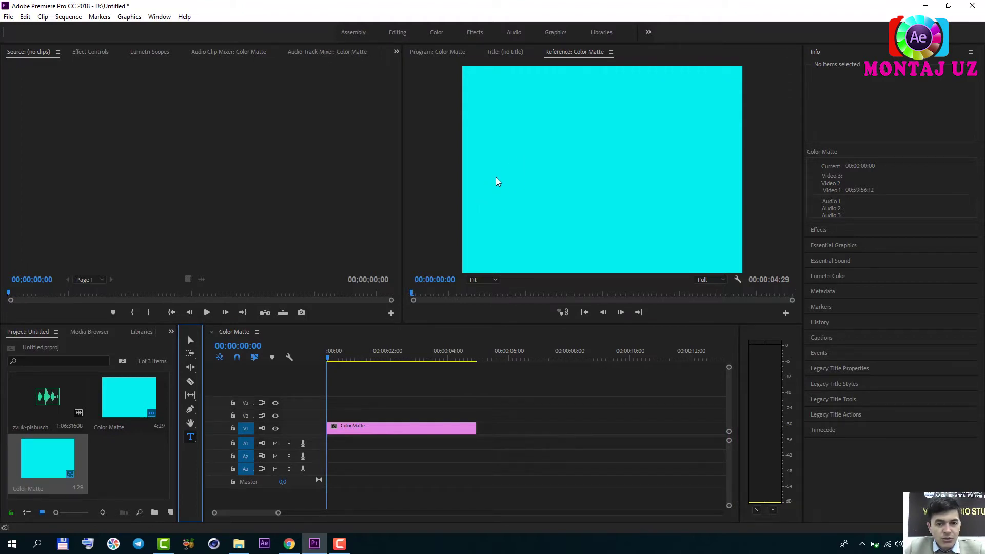
left_click(440, 54)
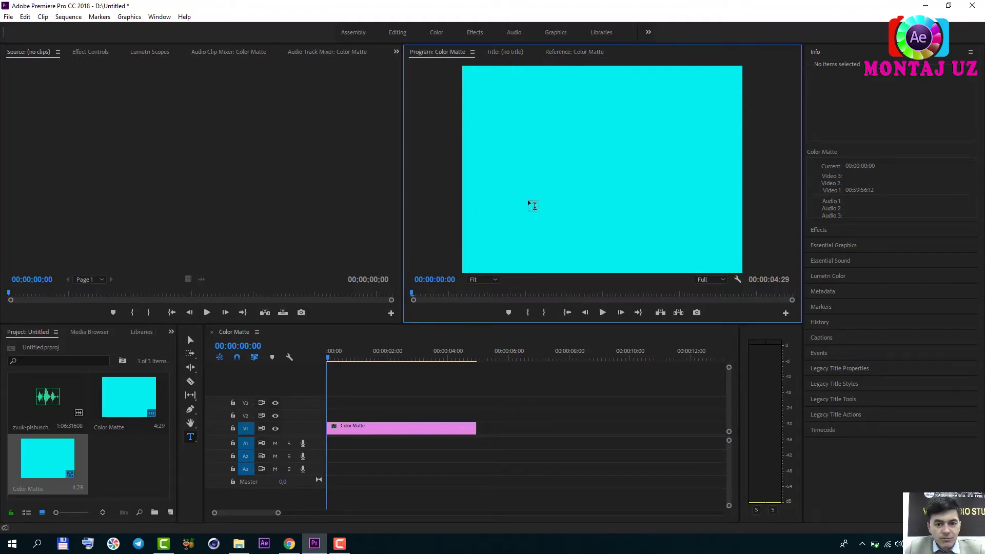
left_click(484, 190)
type("KO")
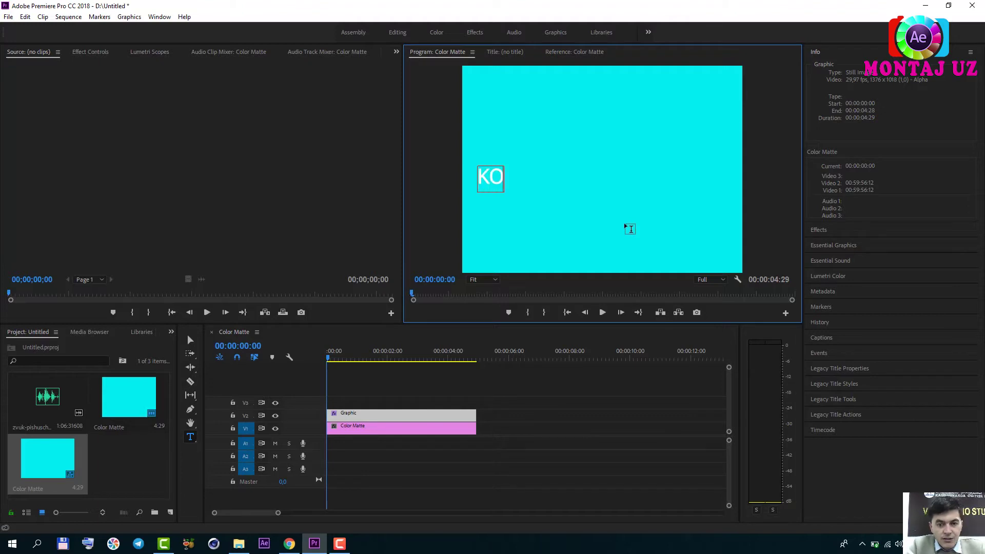
type("MP")
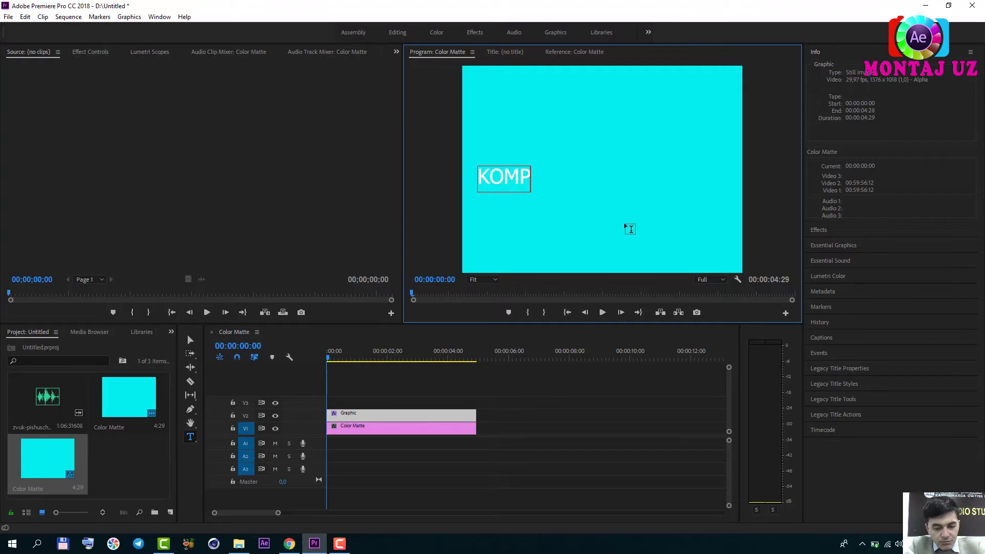
type("YUTER")
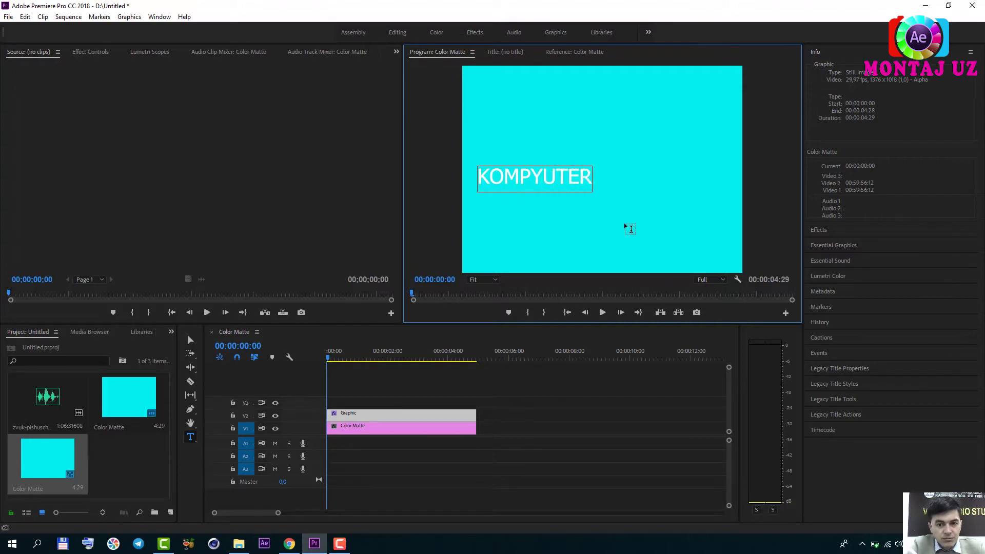
type("DA")
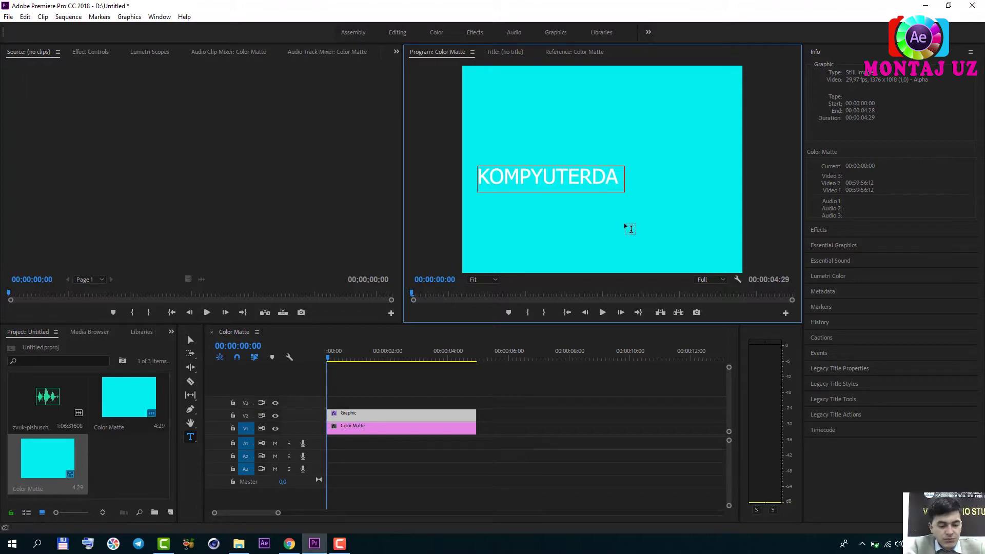
type(" YOZ")
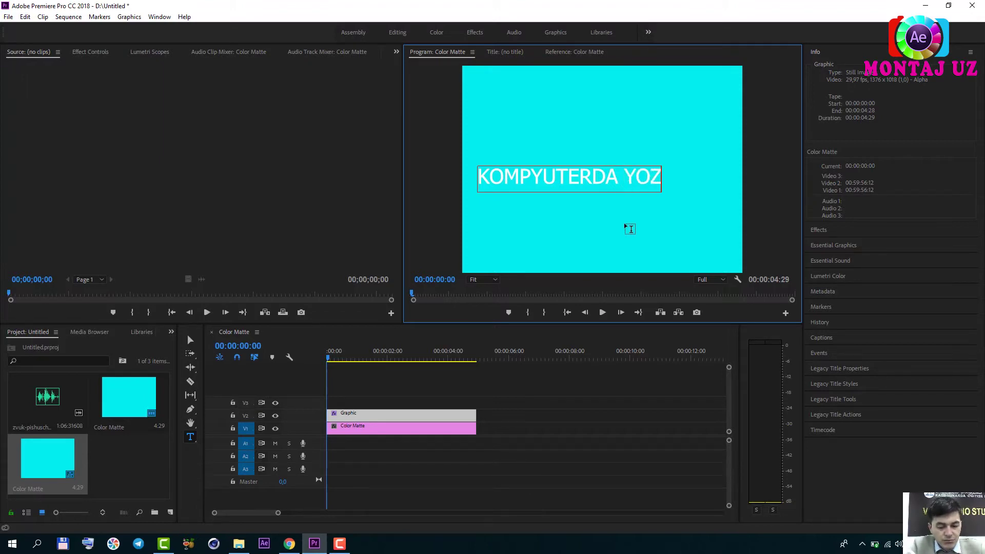
type("ILGAN")
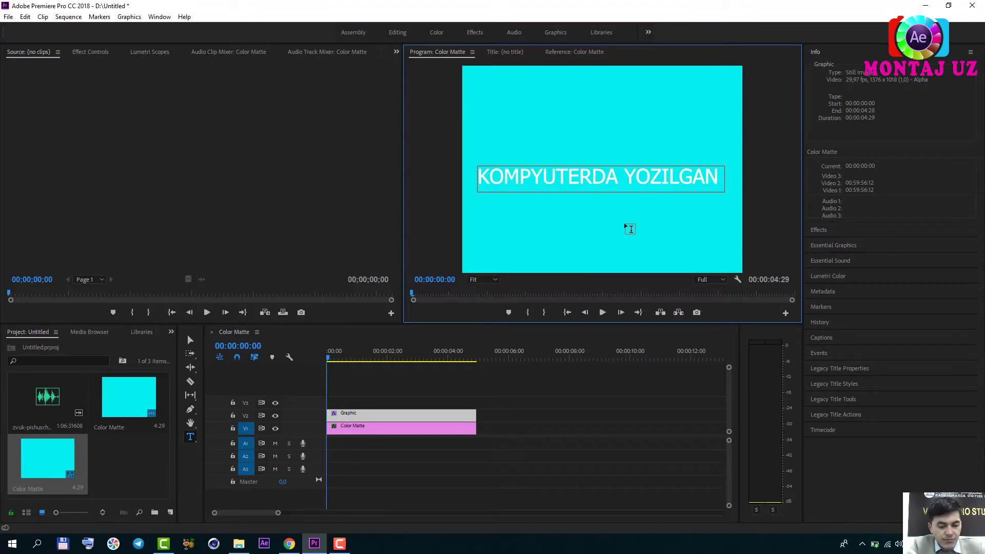
type(" TE")
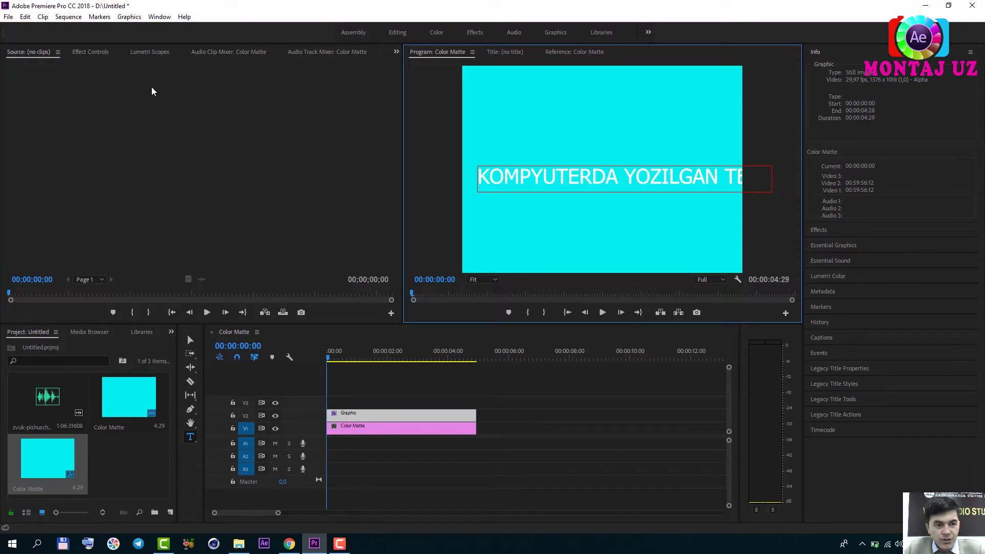
Select all of the title text and change its font to Tw Cen MT
left_click(96, 53)
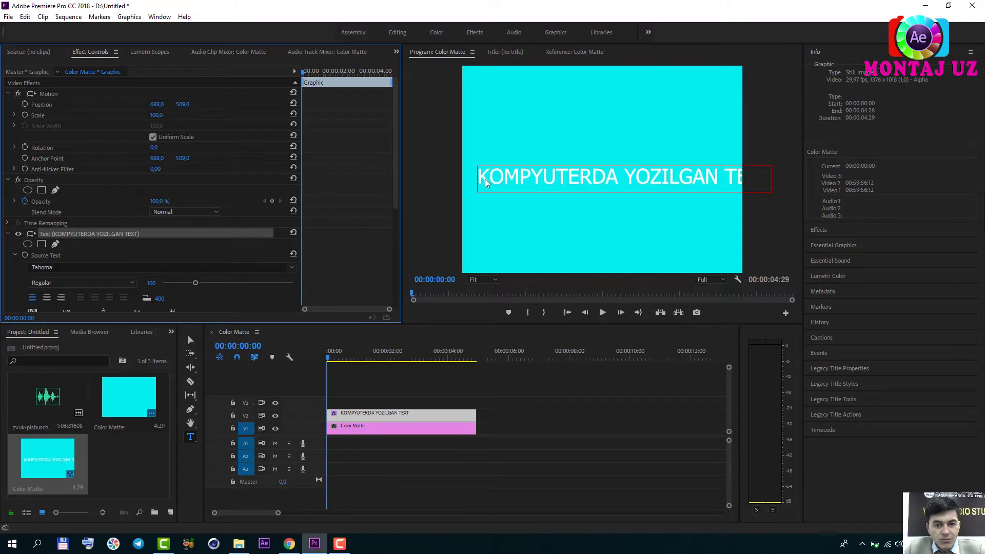
left_click_drag(486, 183, 798, 183)
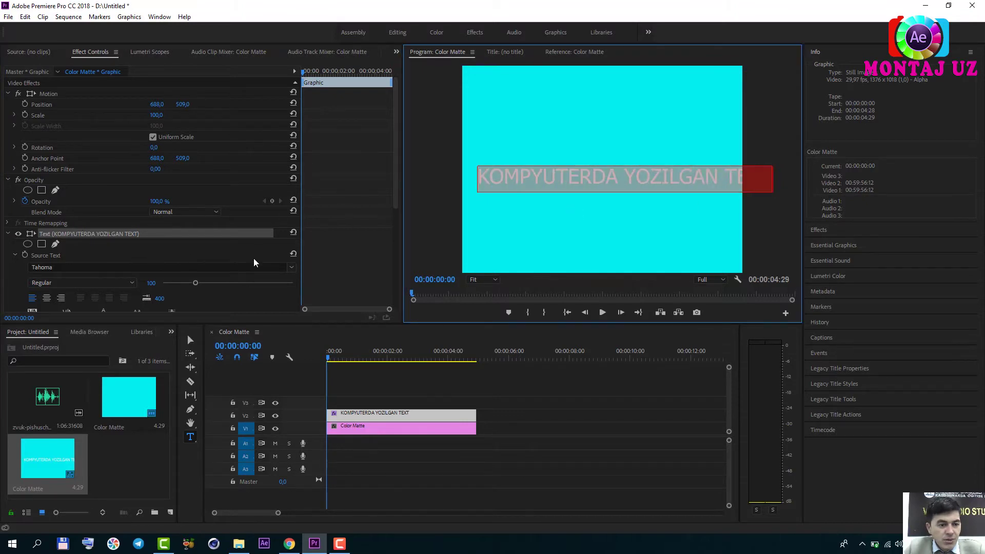
left_click(291, 267)
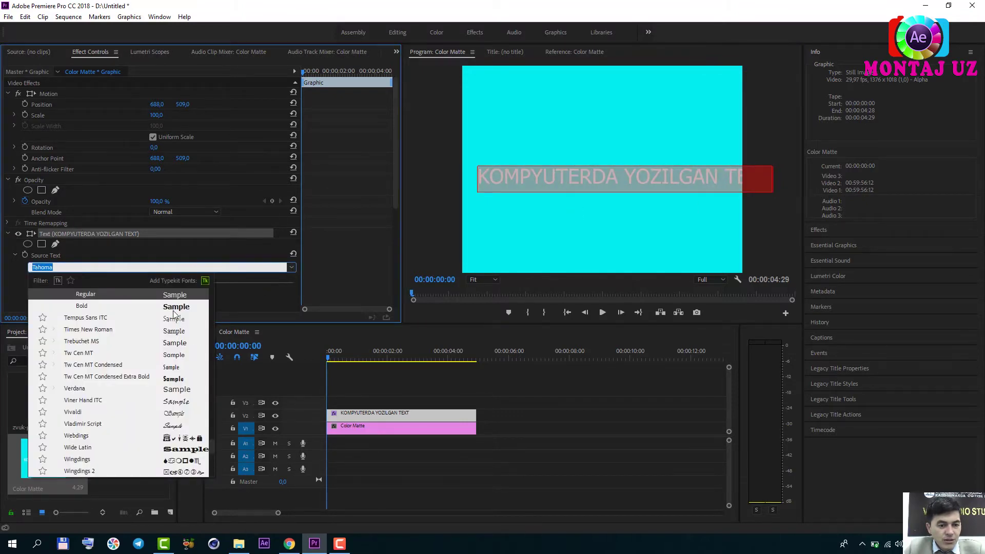
left_click(179, 345)
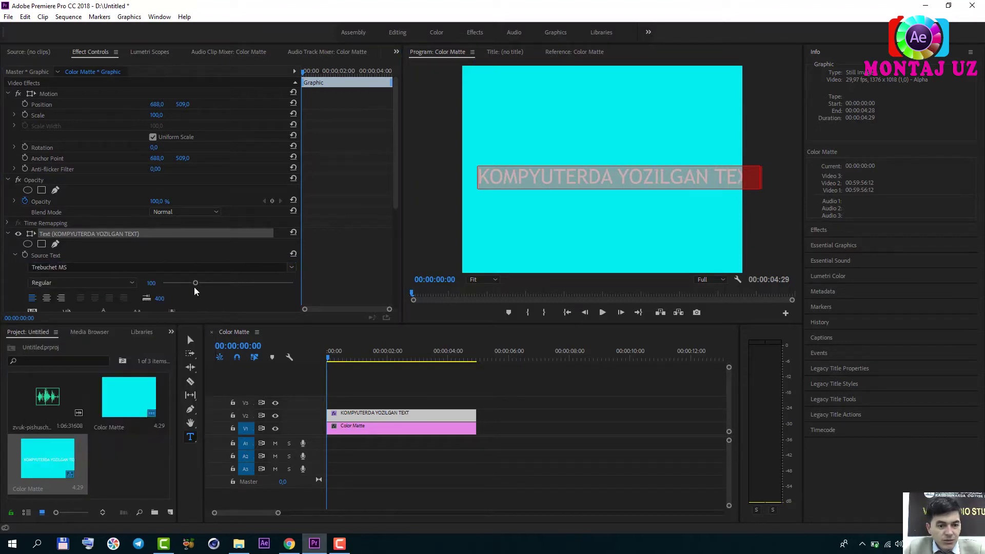
left_click_drag(195, 283, 191, 285)
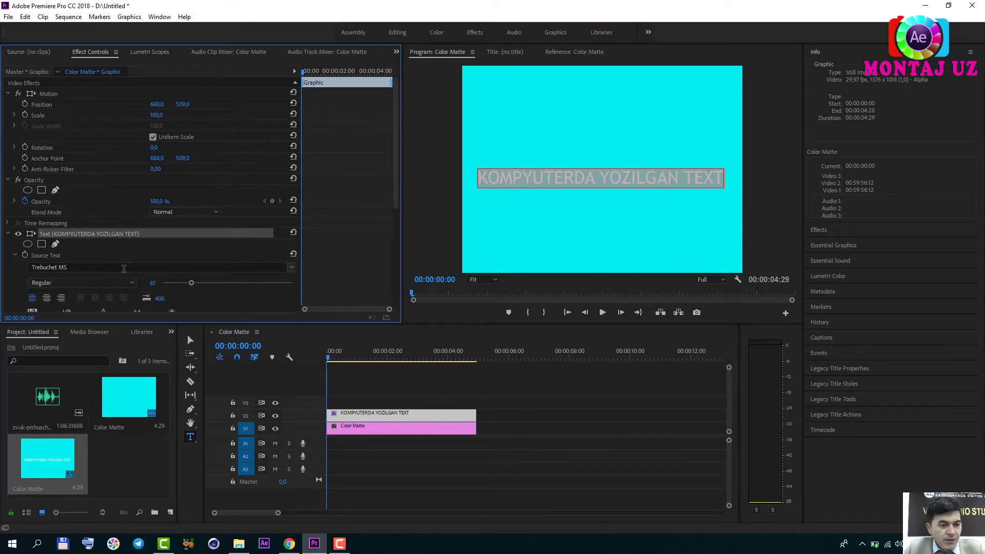
scroll(137, 271, "down", 3)
scroll(135, 270, "up", 2)
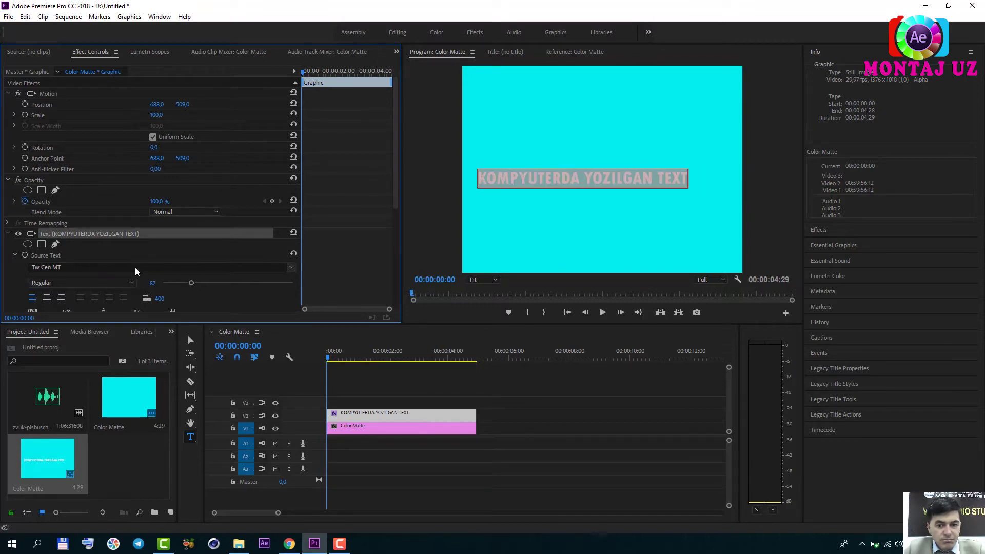
Set the title's font style to Regular and enlarge the text to size 95
left_click(291, 267)
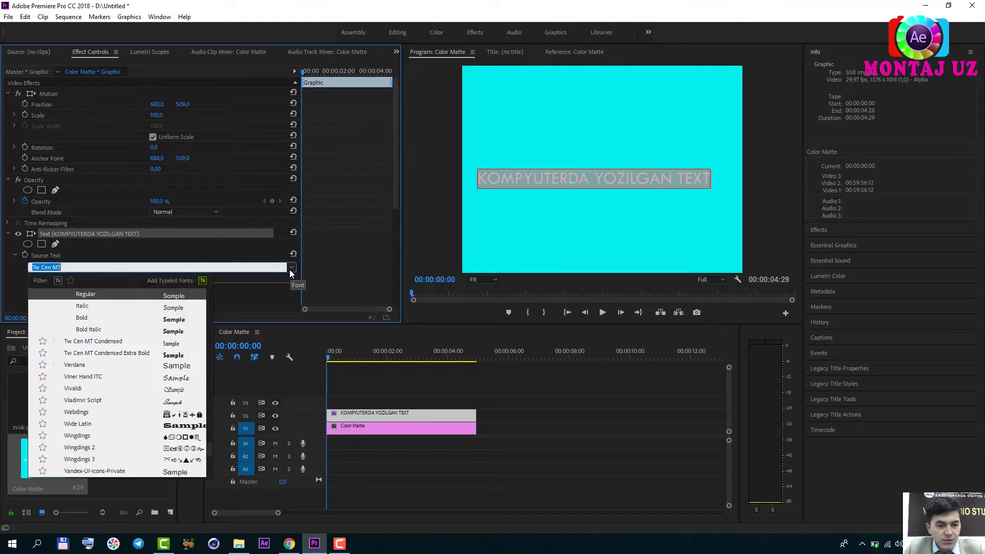
left_click(175, 308)
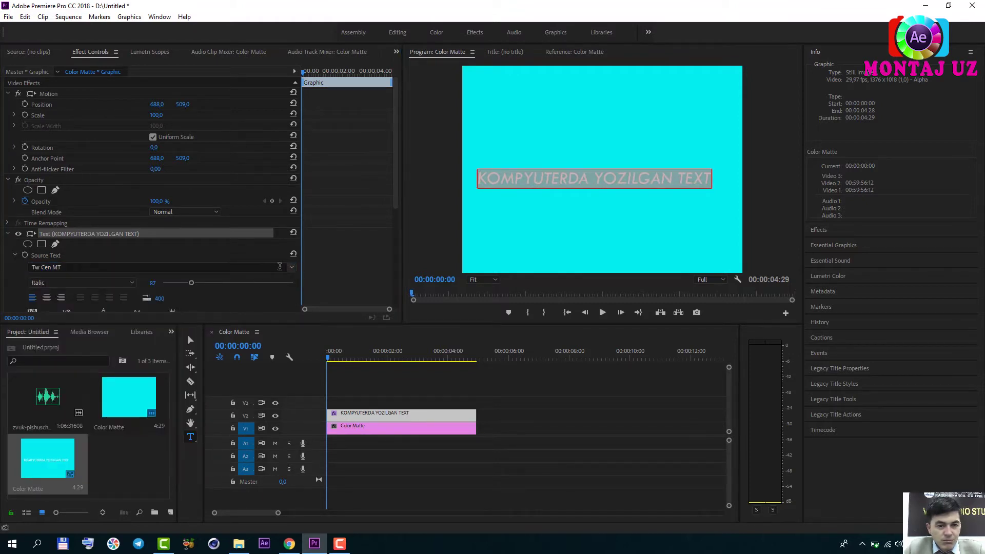
left_click(290, 267)
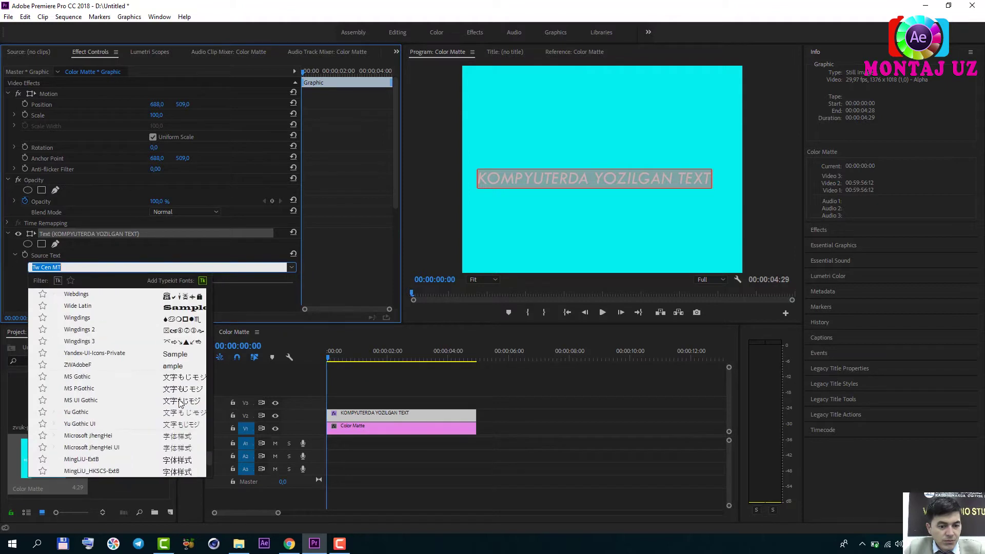
scroll(184, 367, "up", 3)
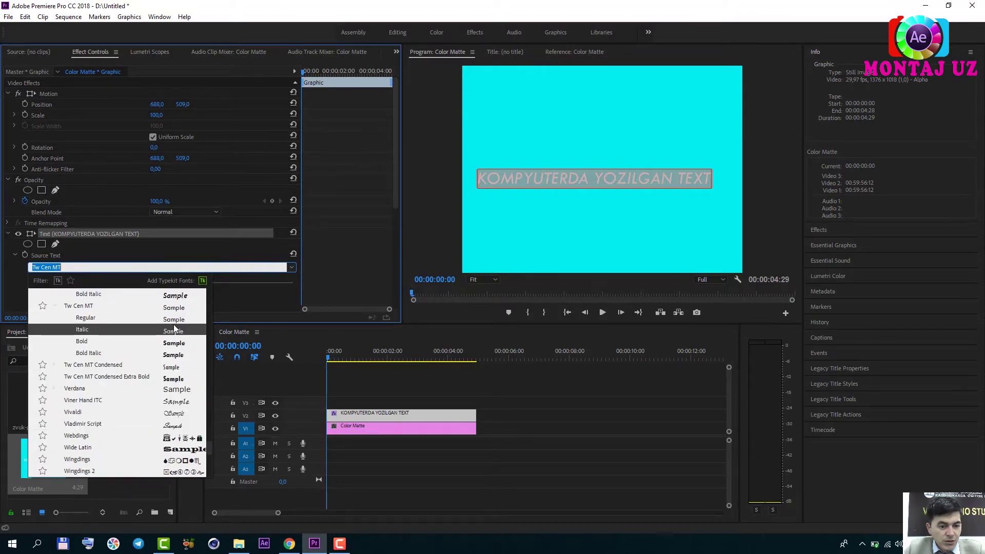
left_click(175, 319)
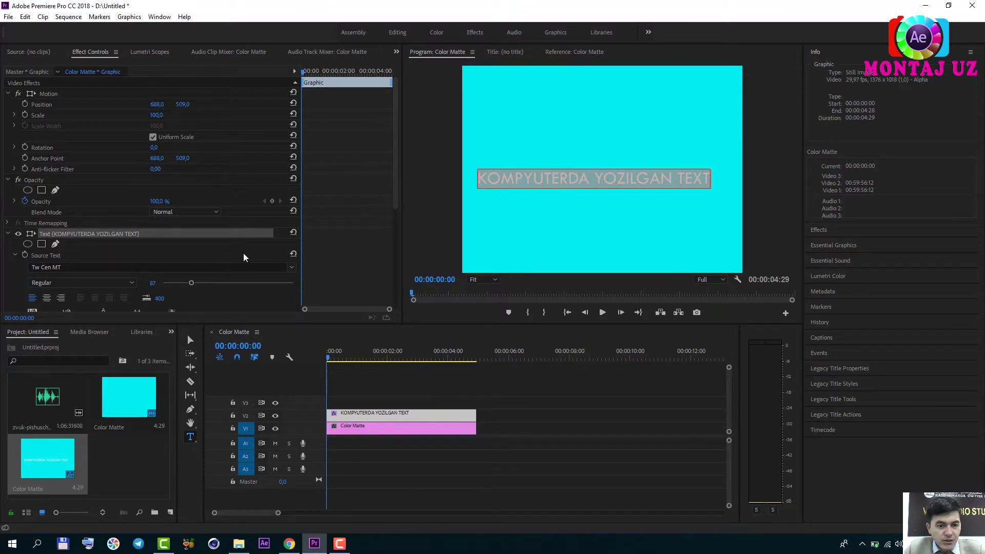
left_click_drag(192, 283, 193, 284)
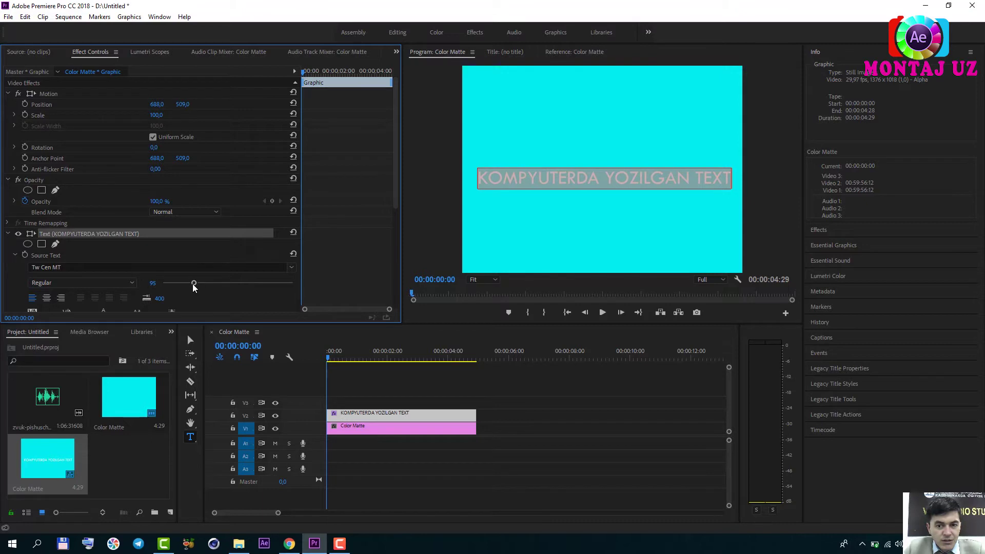
Set the title's fill colour to near-black (070101), then deselect the clip
scroll(8, 272, "down", 1)
scroll(9, 272, "down", 1)
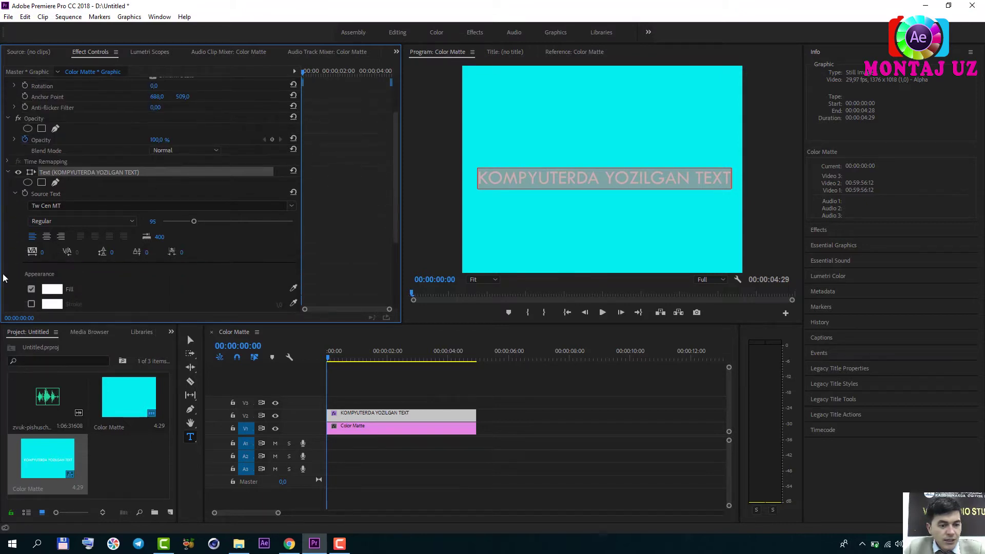
scroll(8, 272, "down", 1)
left_click(54, 281)
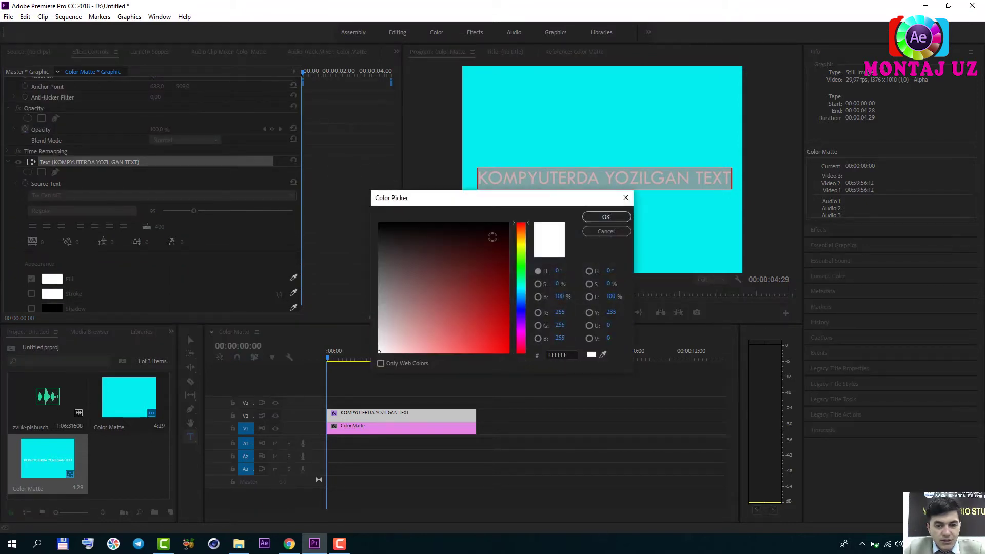
left_click_drag(493, 226, 488, 353)
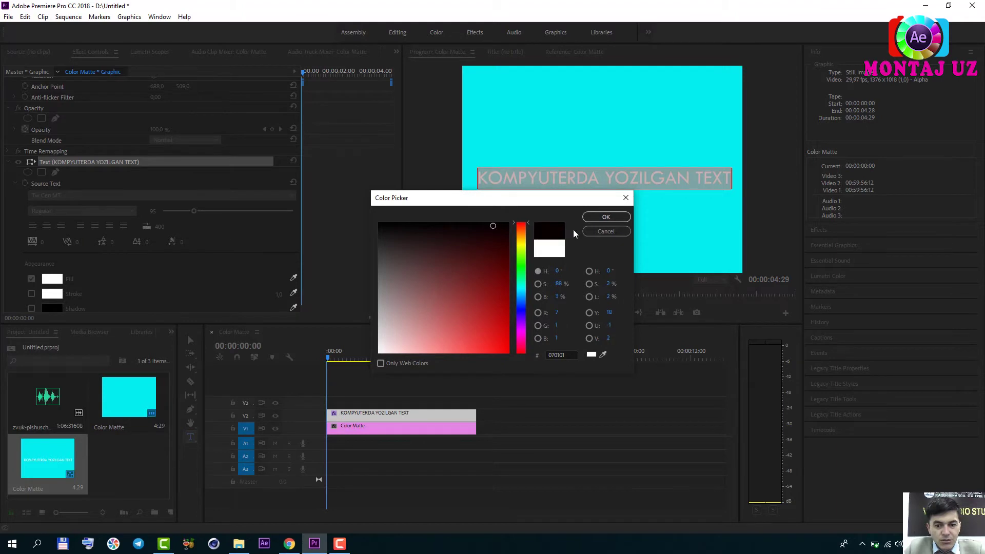
left_click(602, 219)
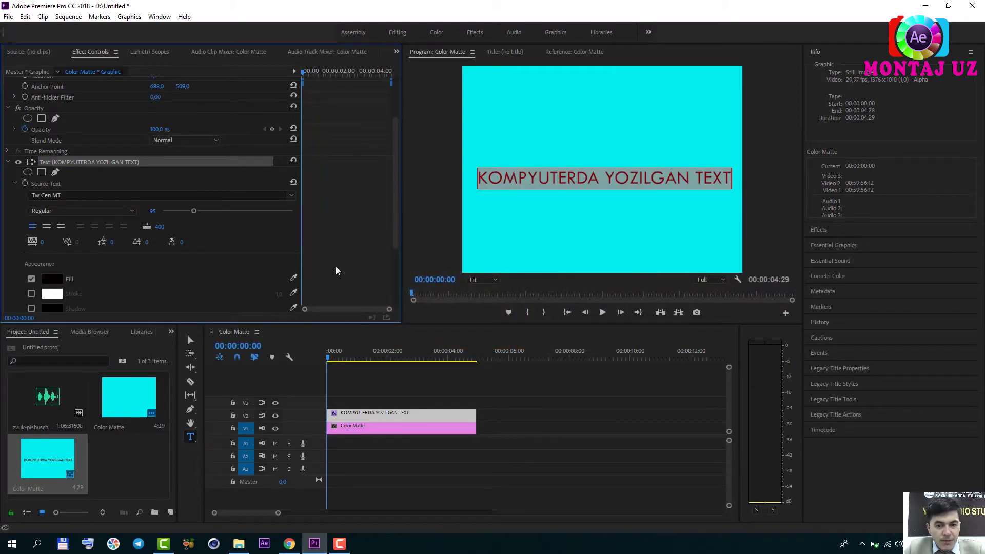
left_click(368, 397)
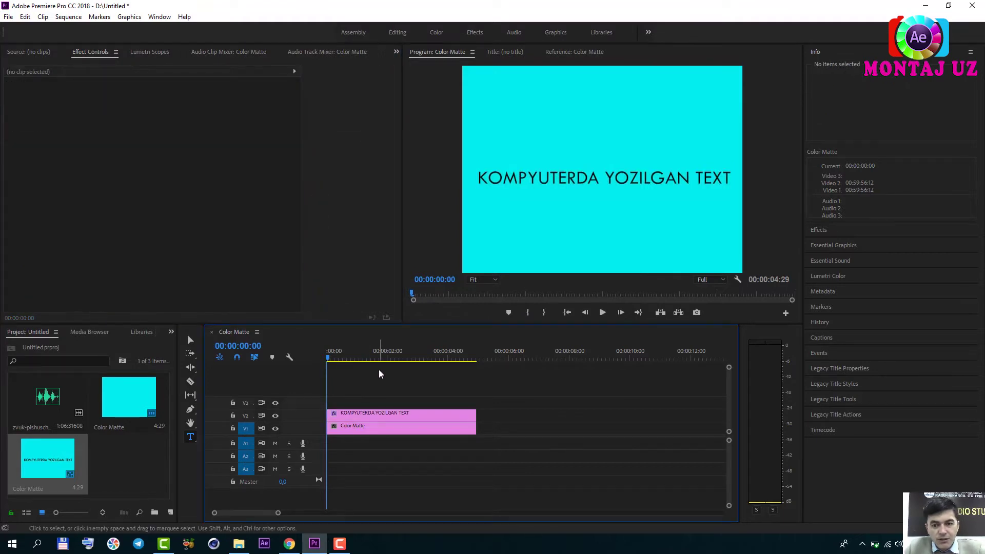
Search the effects for 'LINEAR' and apply Linear Wipe to the title clip on V2
left_click(821, 231)
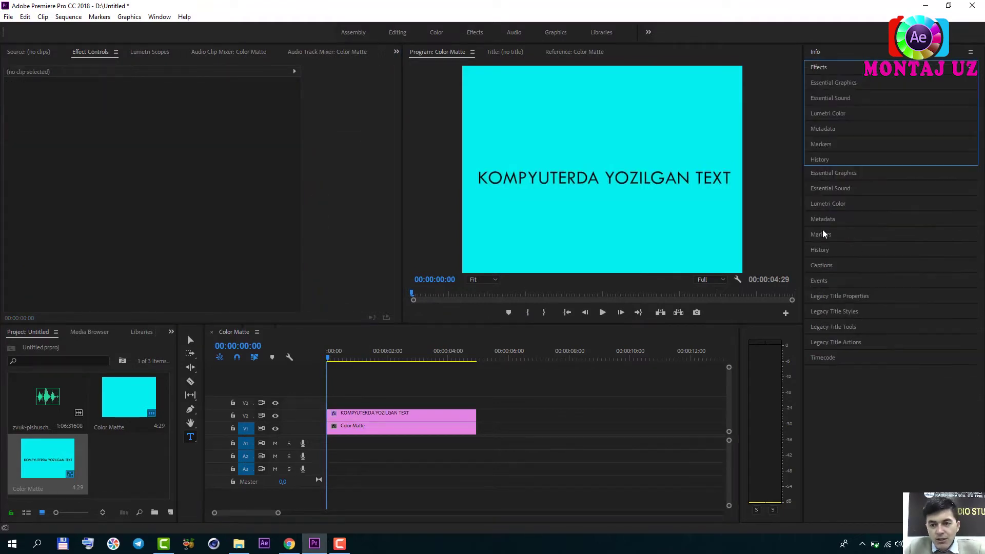
left_click(825, 80)
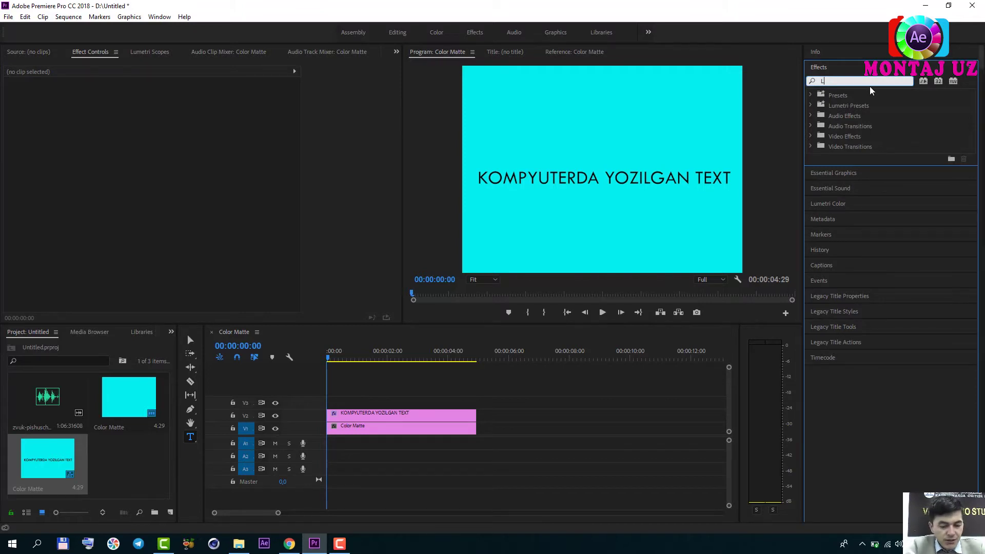
type("LINEAR")
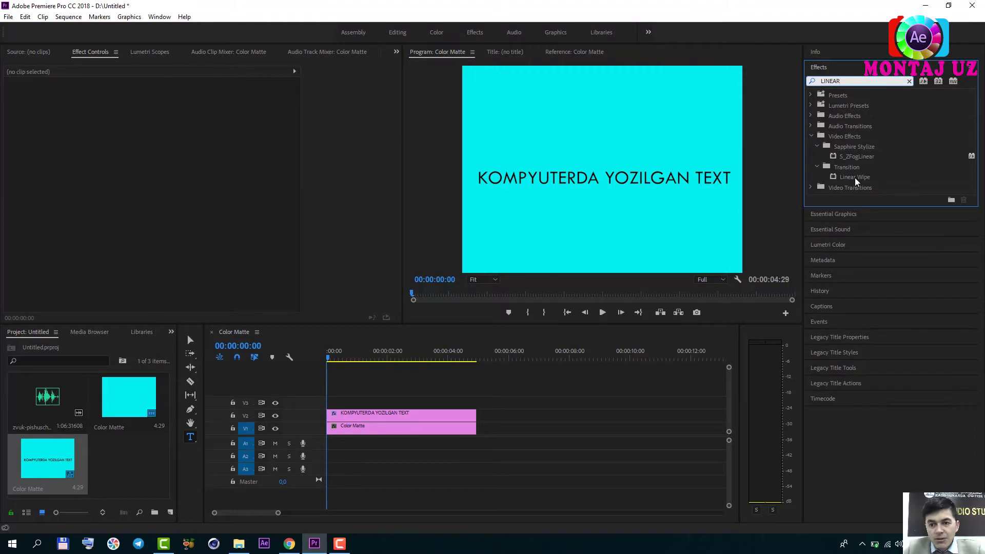
left_click_drag(856, 181, 362, 415)
scroll(55, 205, "down", 2)
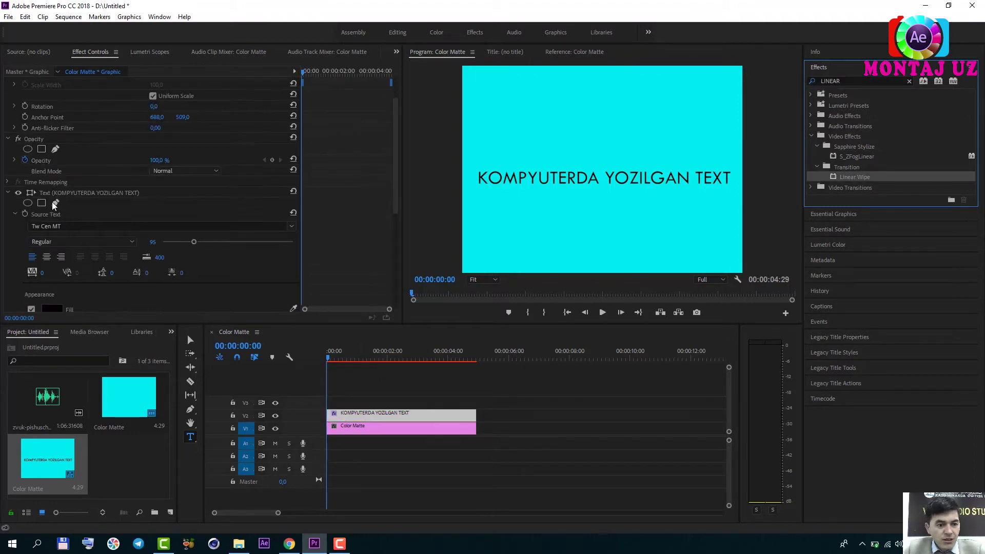
scroll(55, 206, "down", 3)
scroll(10, 219, "down", 3)
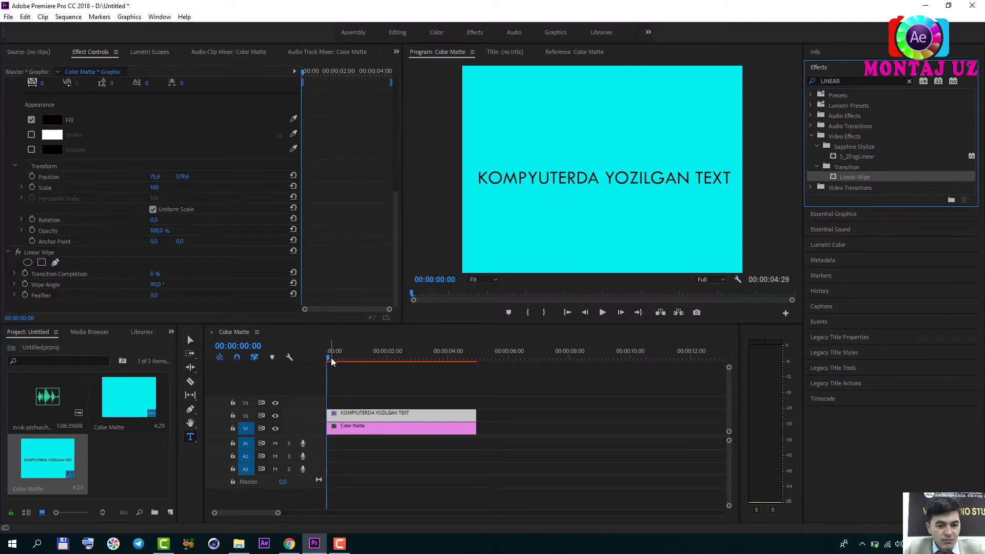
Keyframe Linear Wipe Transition Completion at 100% at the start of the clip
left_click_drag(331, 359, 373, 363)
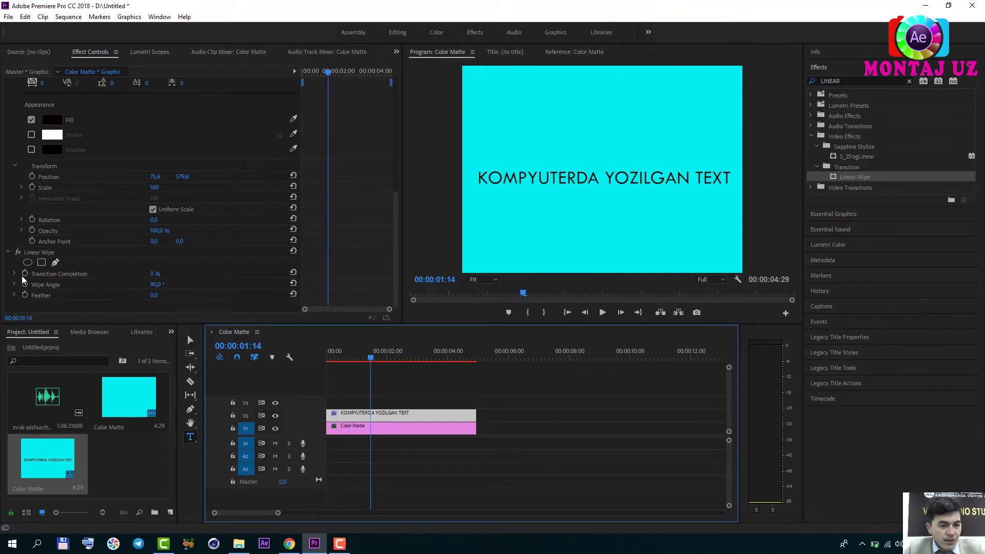
left_click(153, 274)
type("100")
key("Return")
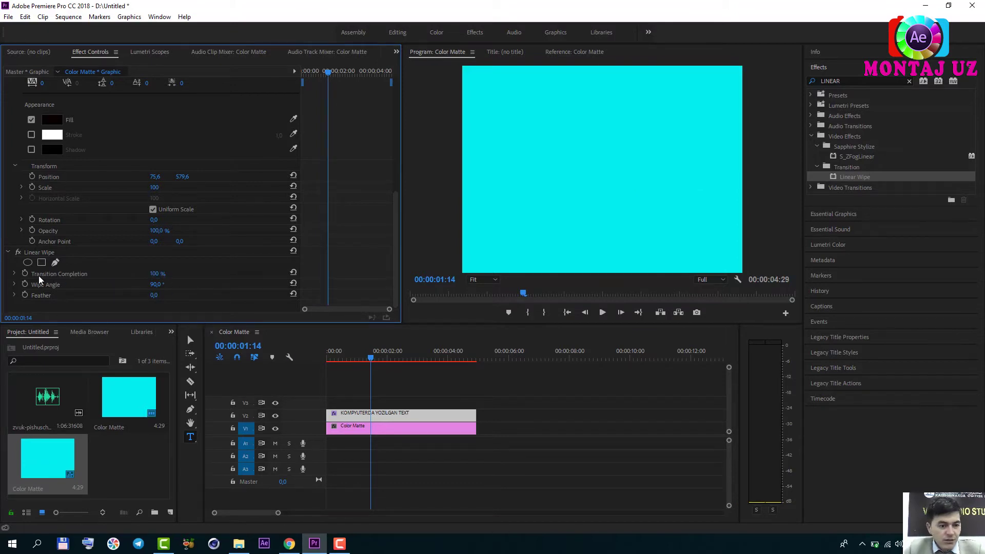
left_click(24, 274)
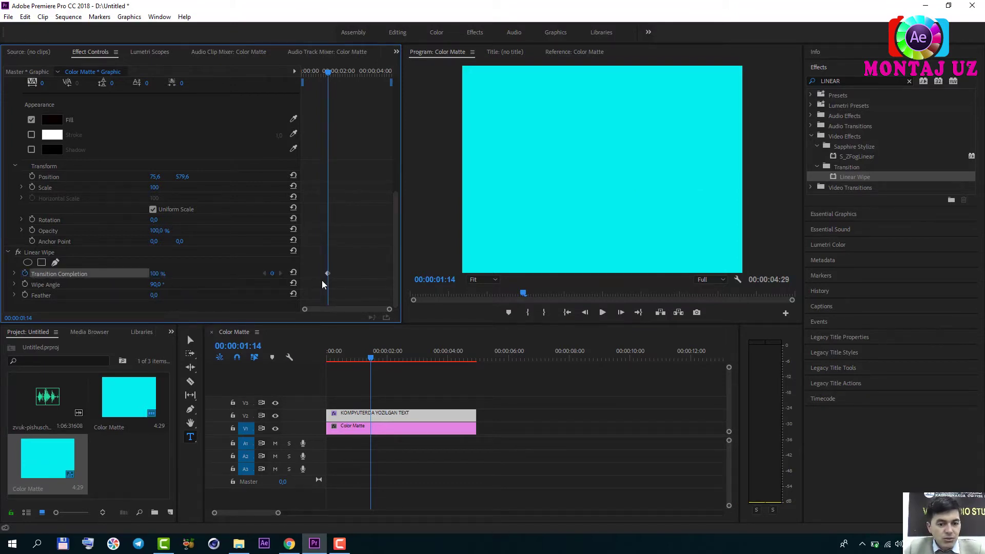
left_click_drag(328, 274, 302, 273)
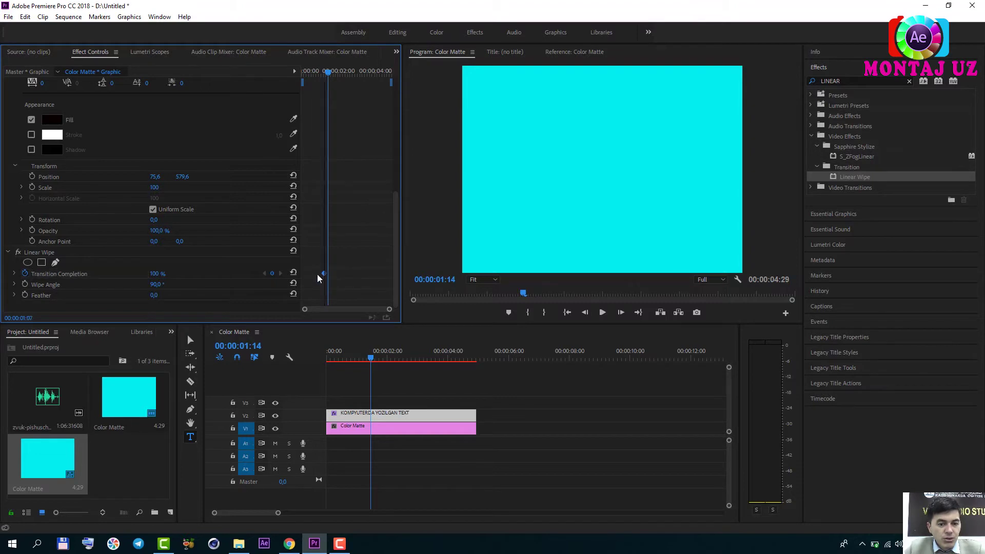
Add a 0% Transition Completion keyframe at 00:00:01:14 and preview the wipe
left_click(155, 274)
type("0")
key("Return")
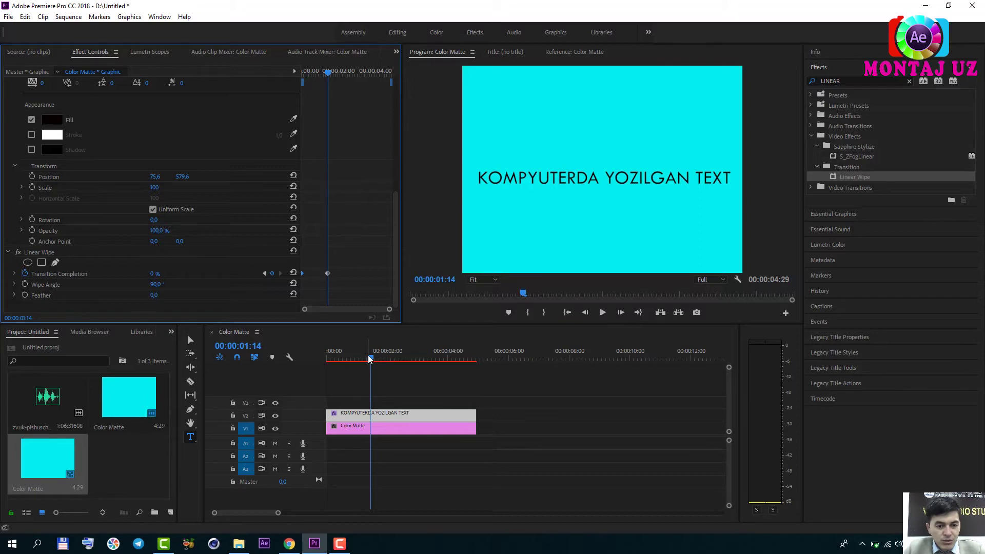
left_click(319, 370)
key("Home")
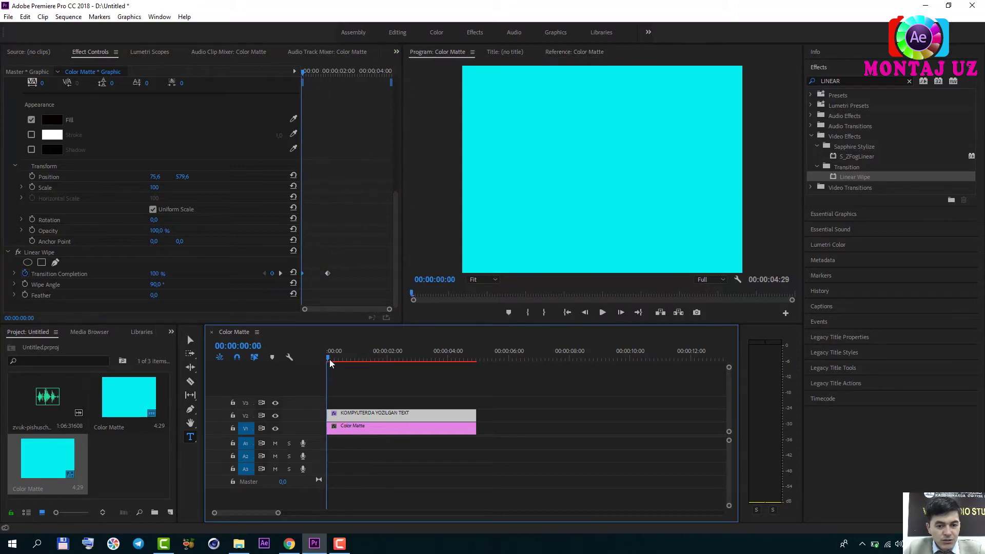
mouse_move(331, 361)
left_mouse_down()
mouse_move(385, 365)
mouse_move(349, 382)
left_mouse_up()
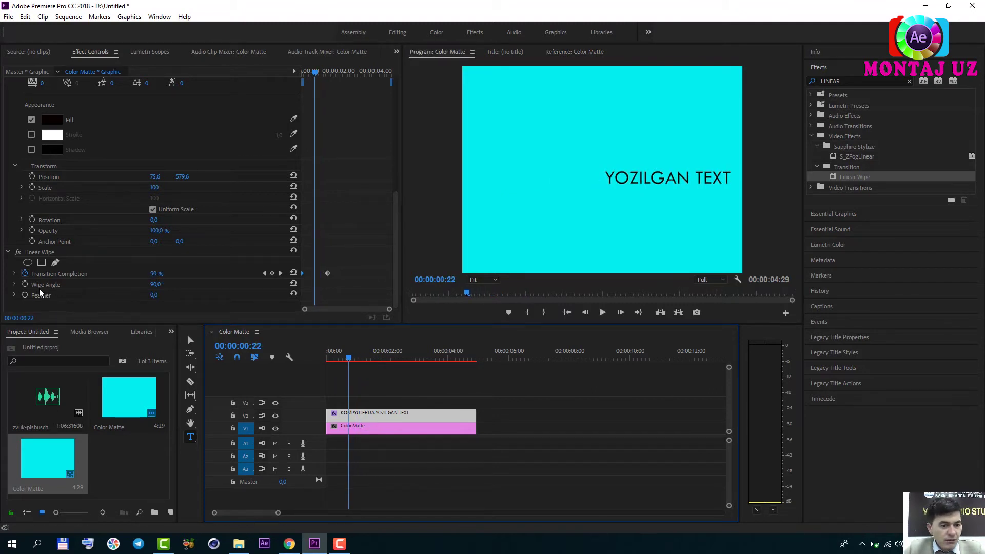
Set the Linear Wipe angle to 270° so the title reveals left to right, and preview
left_click(153, 285)
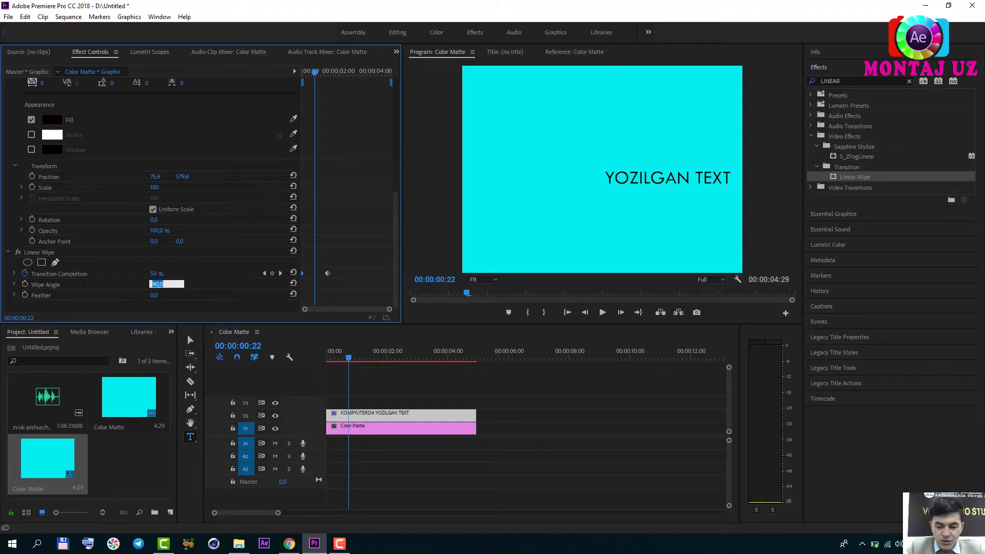
type("270")
key("Return")
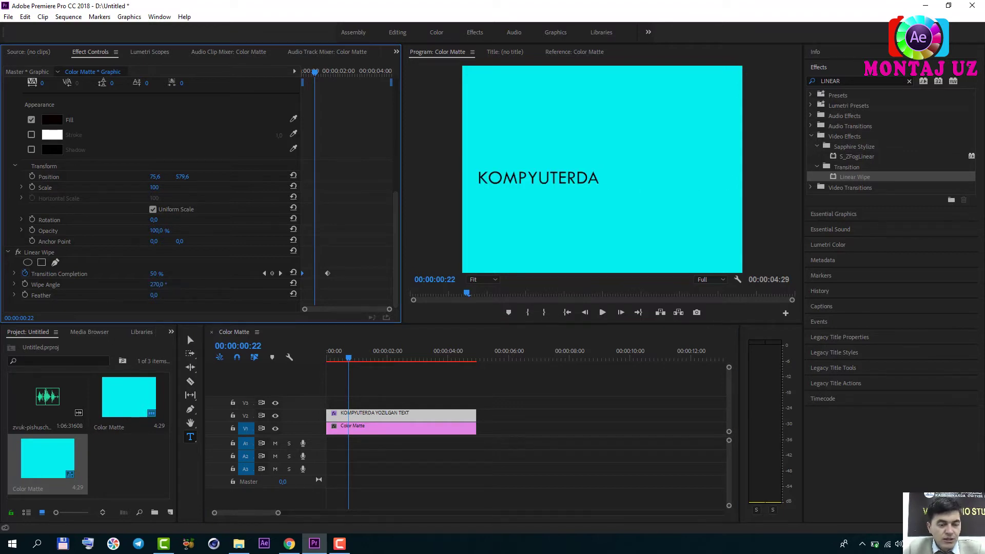
left_click_drag(353, 359, 330, 368)
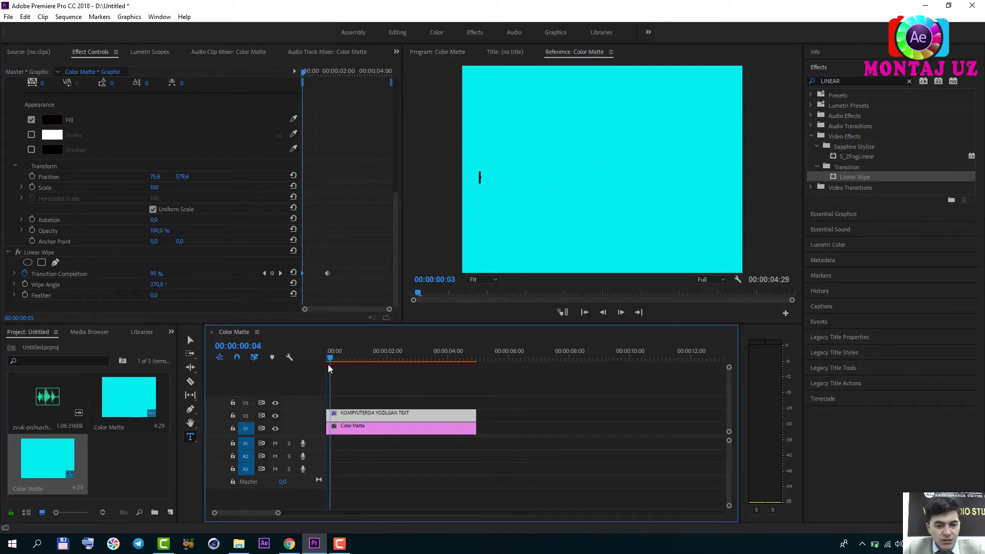
key("space")
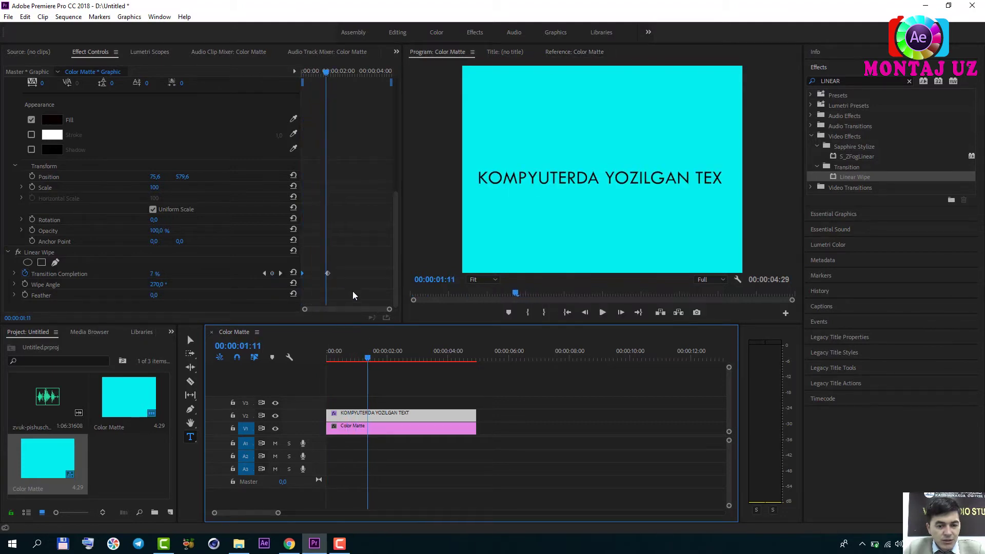
left_click_drag(368, 360, 447, 368)
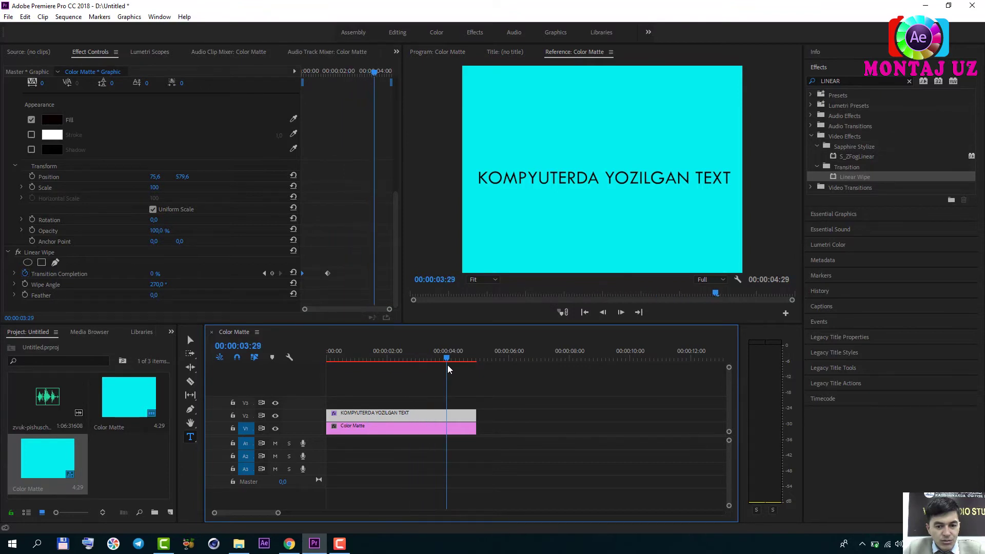
Move the 0% Transition Completion keyframe to about 00:00:03:08 and play back the wipe
left_click_drag(327, 273, 376, 282)
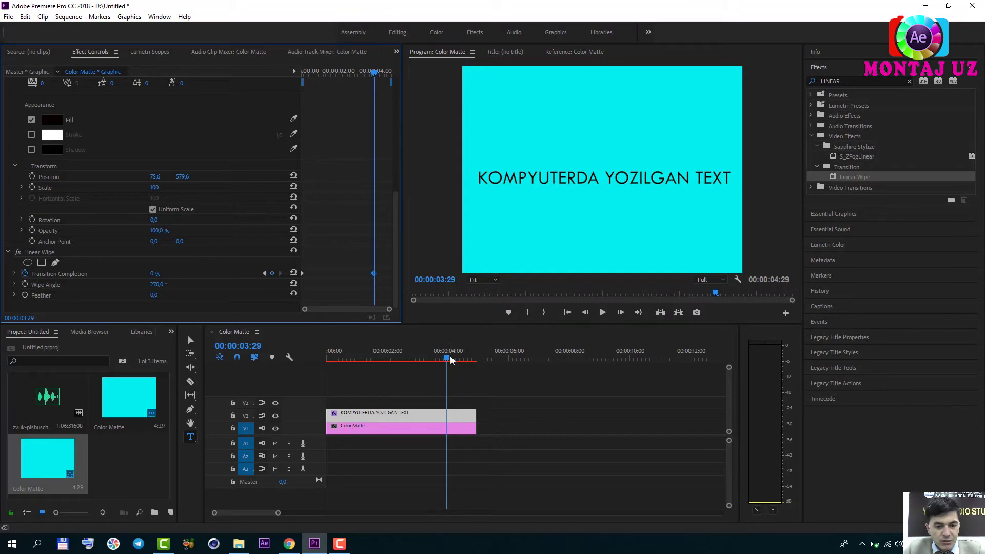
left_click_drag(451, 361, 323, 370)
key("space")
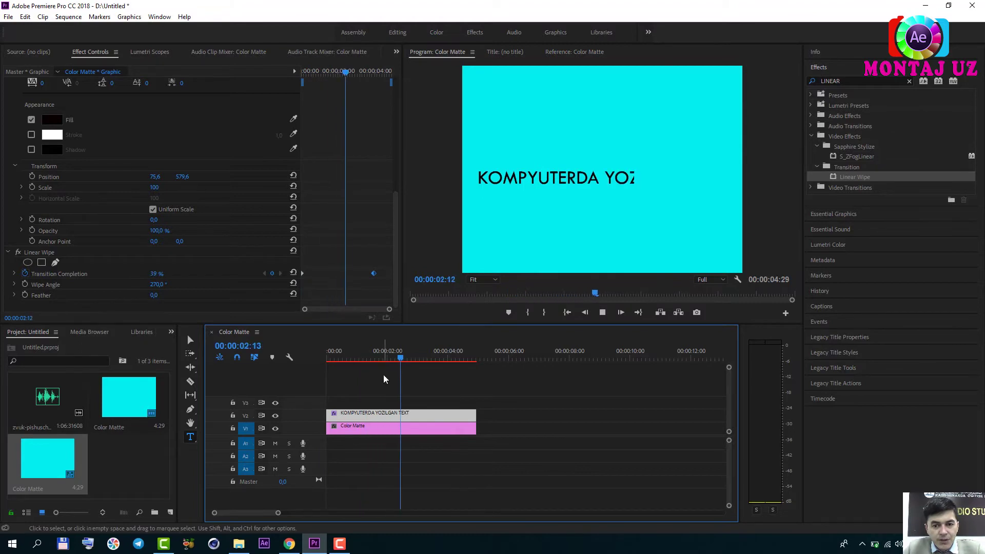
key("space")
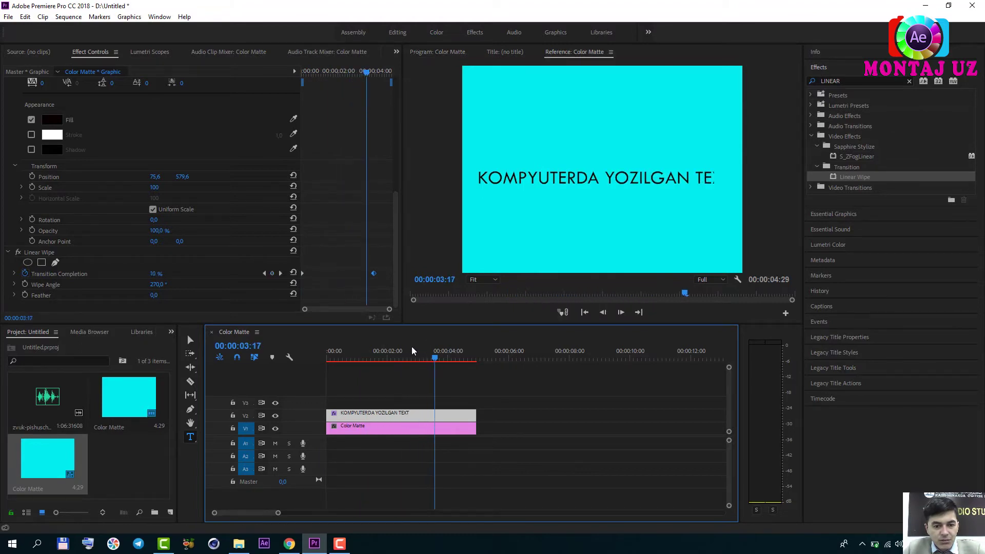
left_click_drag(373, 273, 362, 273)
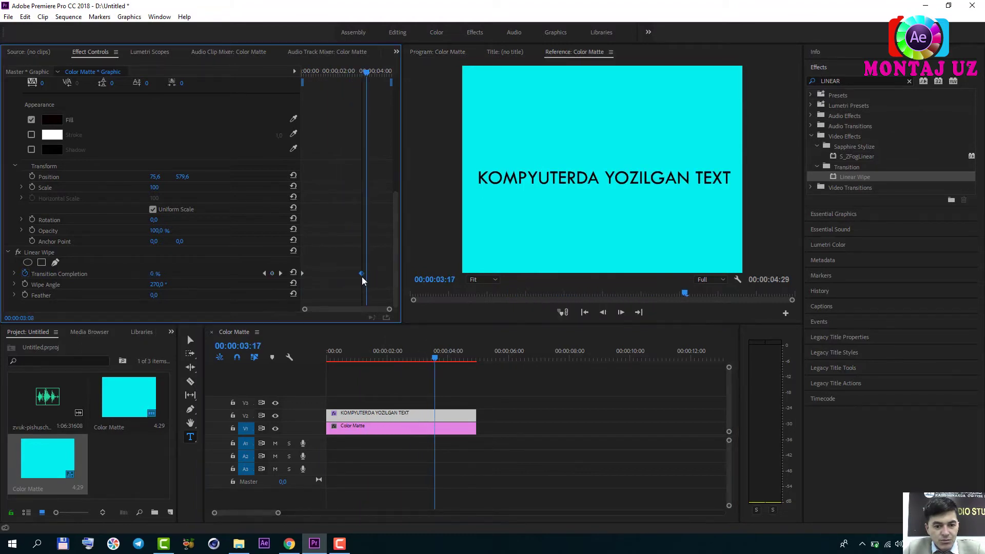
left_click_drag(426, 361, 286, 359)
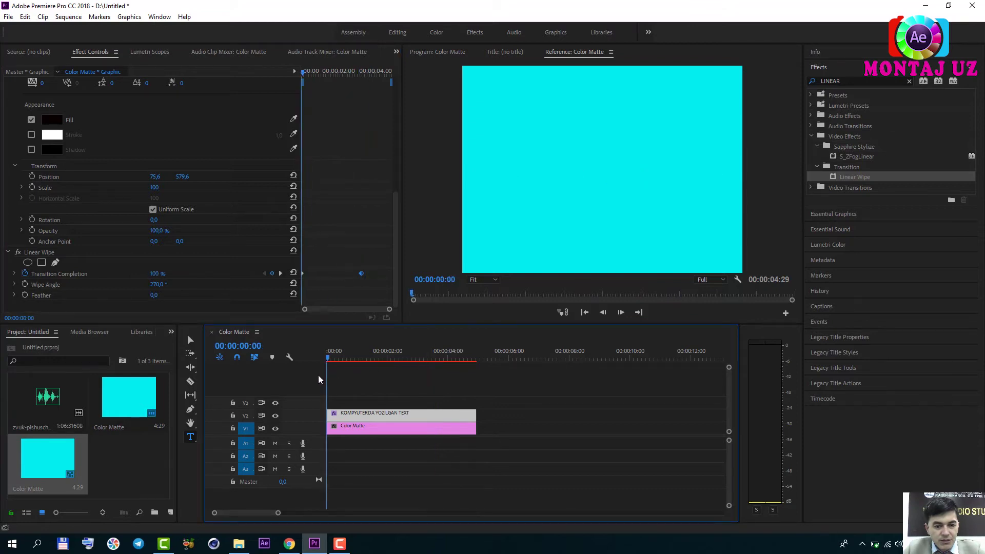
key("space")
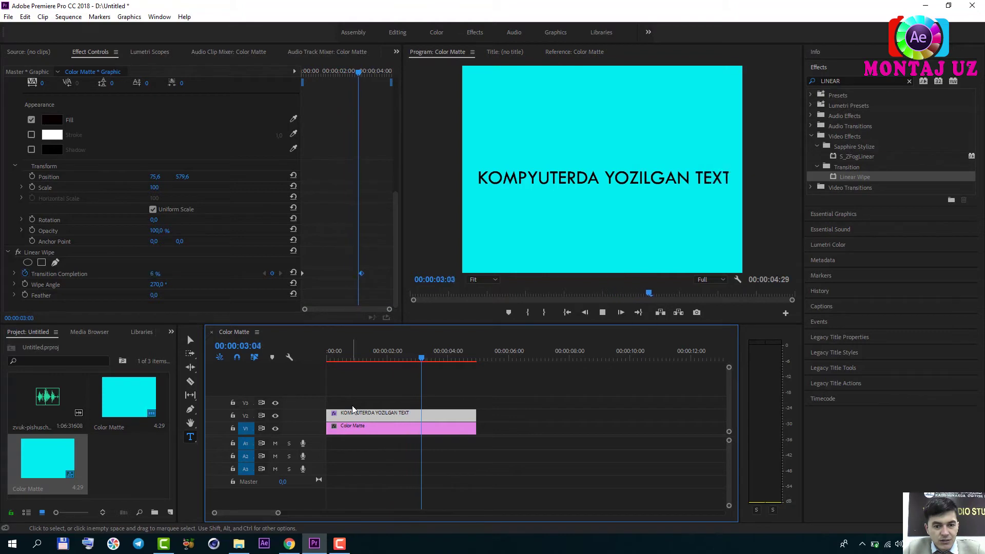
mouse_move(426, 359)
left_mouse_down()
mouse_move(402, 367)
mouse_move(419, 359)
left_mouse_up()
Create a Black Video item and place it on V3 above the title clip
left_click(437, 52)
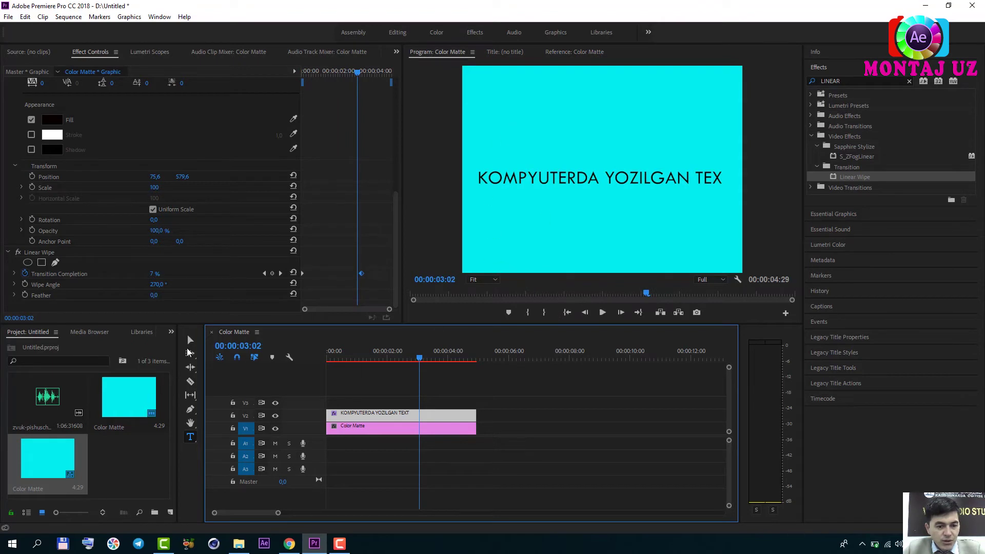
left_click(190, 340)
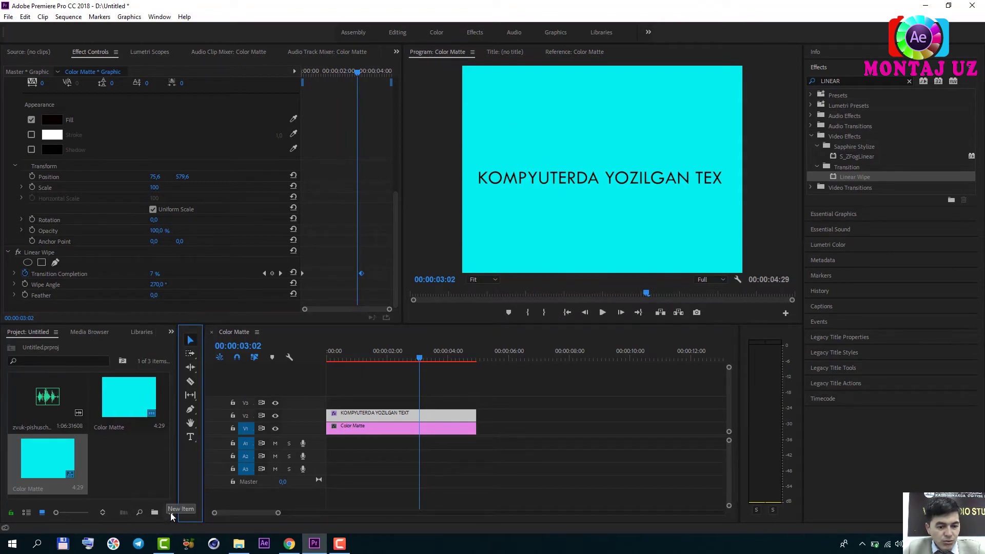
left_click(171, 513)
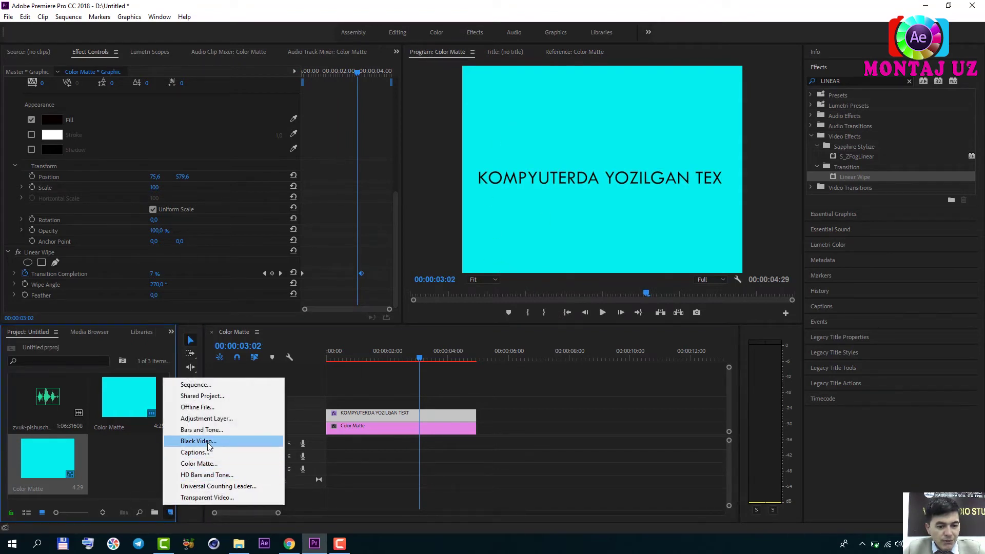
left_click(210, 442)
left_click(510, 309)
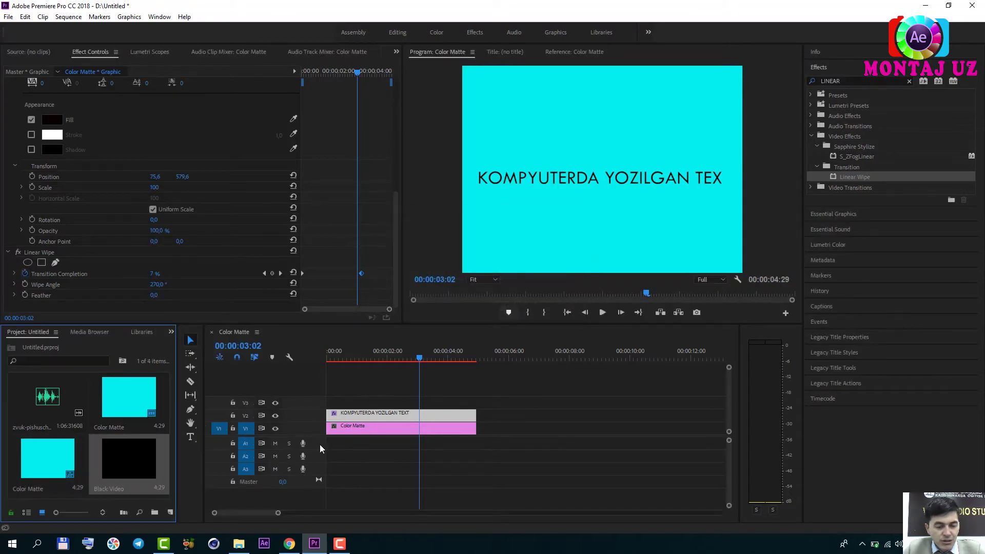
left_click_drag(132, 458, 361, 407)
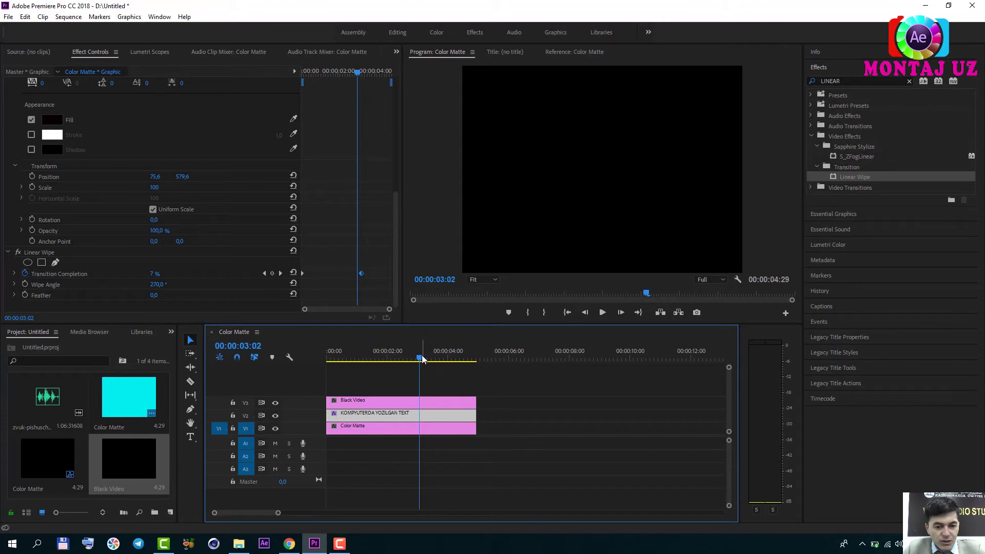
left_click(395, 400)
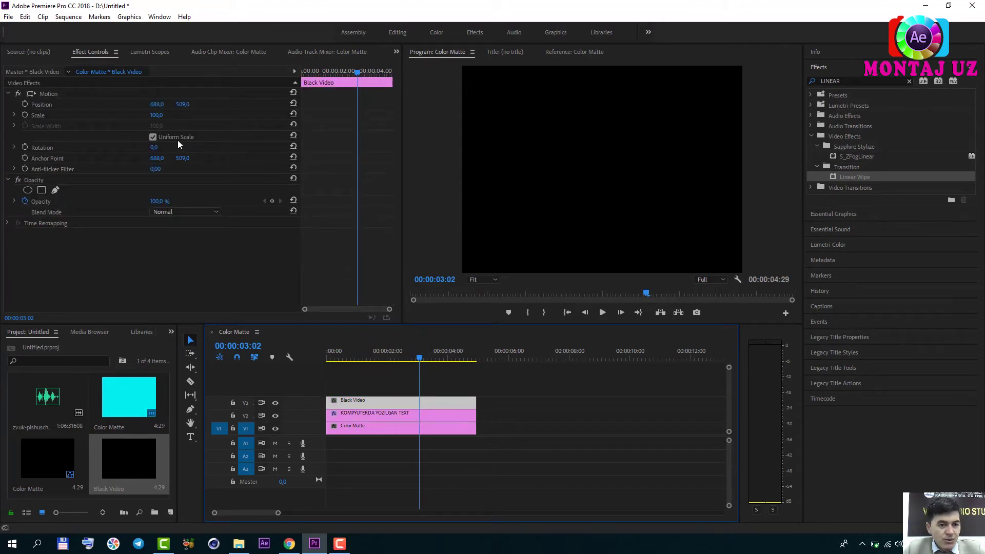
Turn off uniform scale, set width 0.3 and height 10.0, and nudge Position X to 97.0
left_click(154, 137)
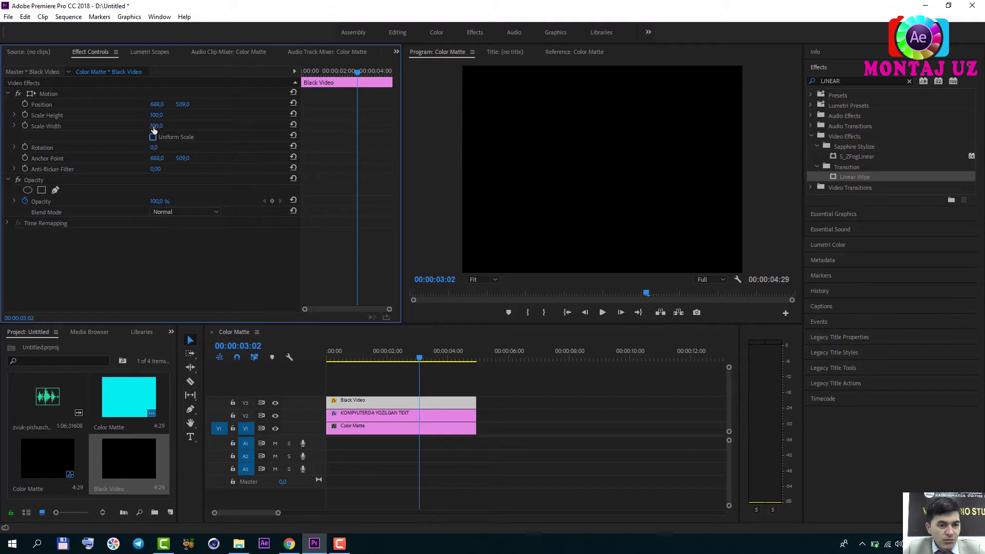
left_click(157, 126)
type("0,3")
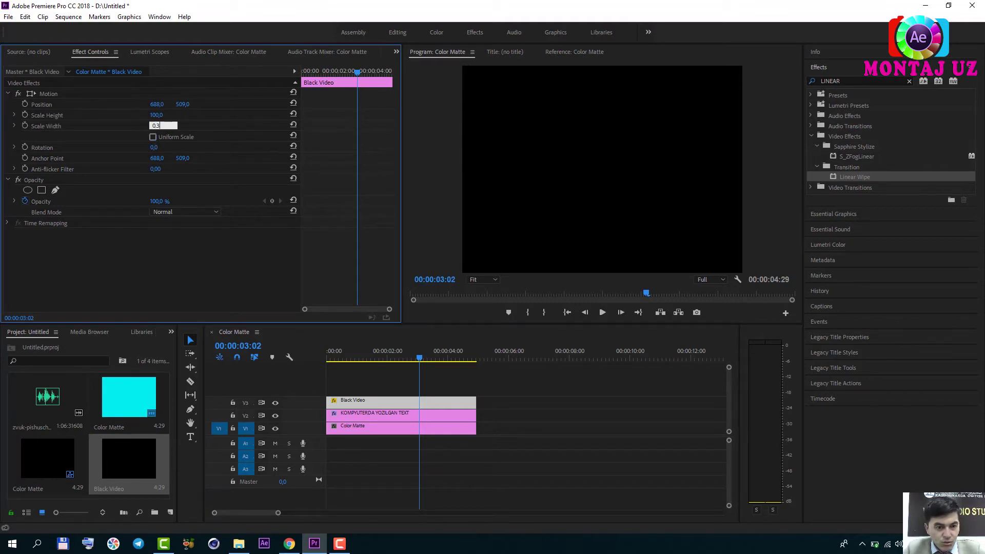
key("Return")
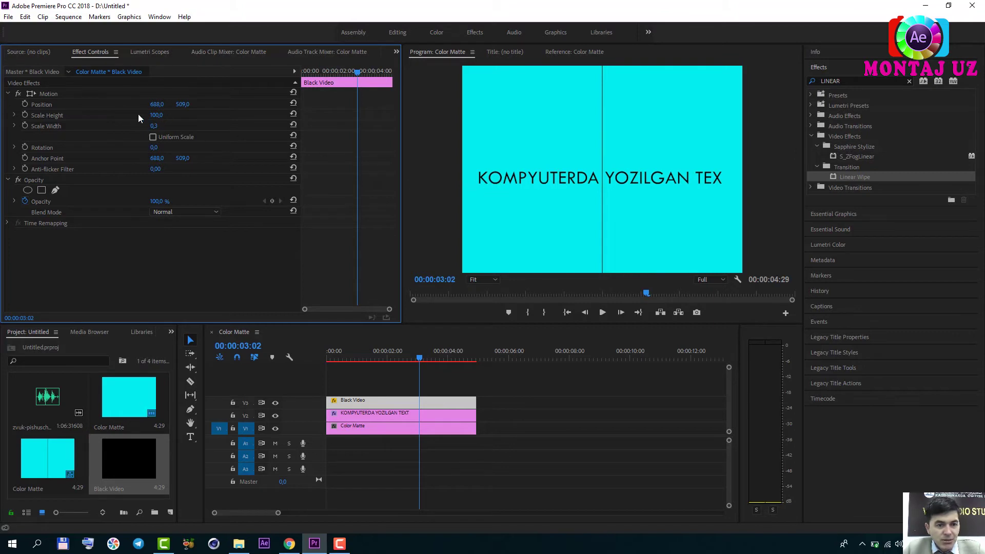
left_click(157, 115)
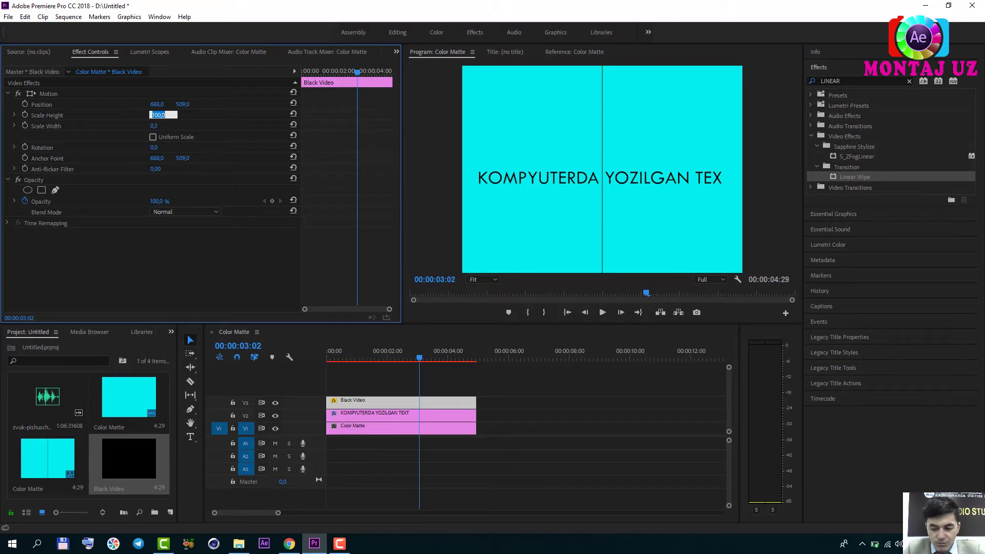
type("10")
key("Return")
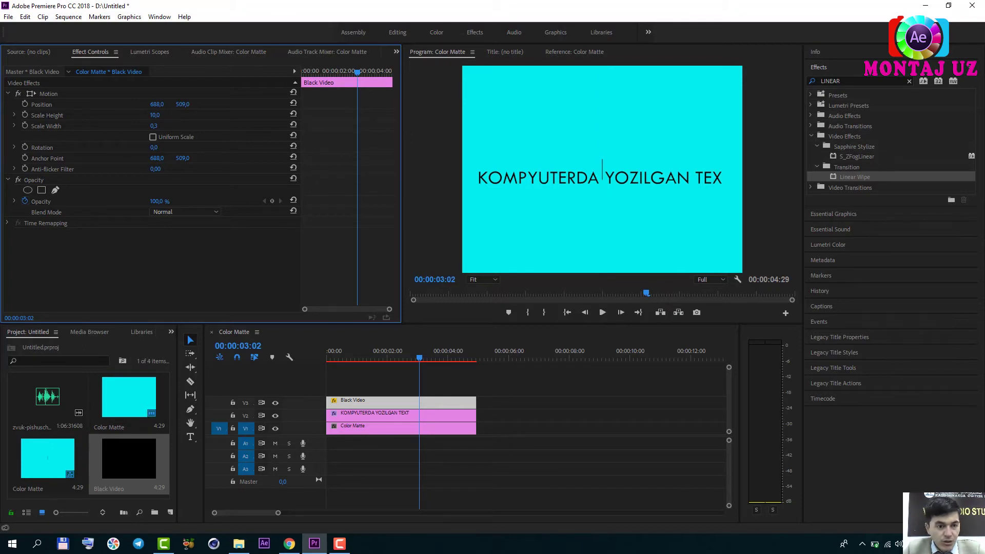
left_click_drag(152, 109, 160, 109)
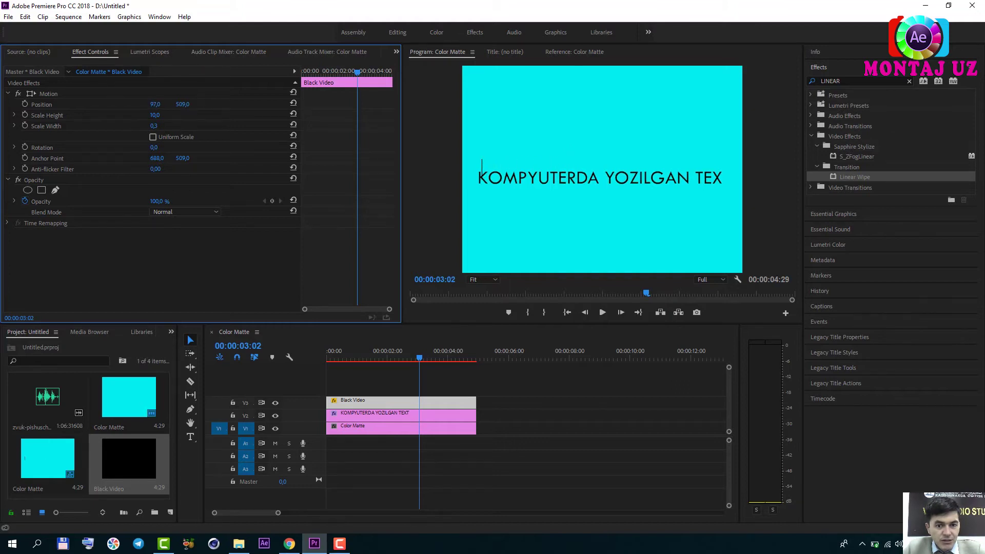
Lower the cursor bar to Position Y 548.0 beside the title's first letter, then return to the start
mouse_move(182, 104)
left_mouse_down()
mouse_move(207, 105)
mouse_move(176, 104)
left_mouse_up()
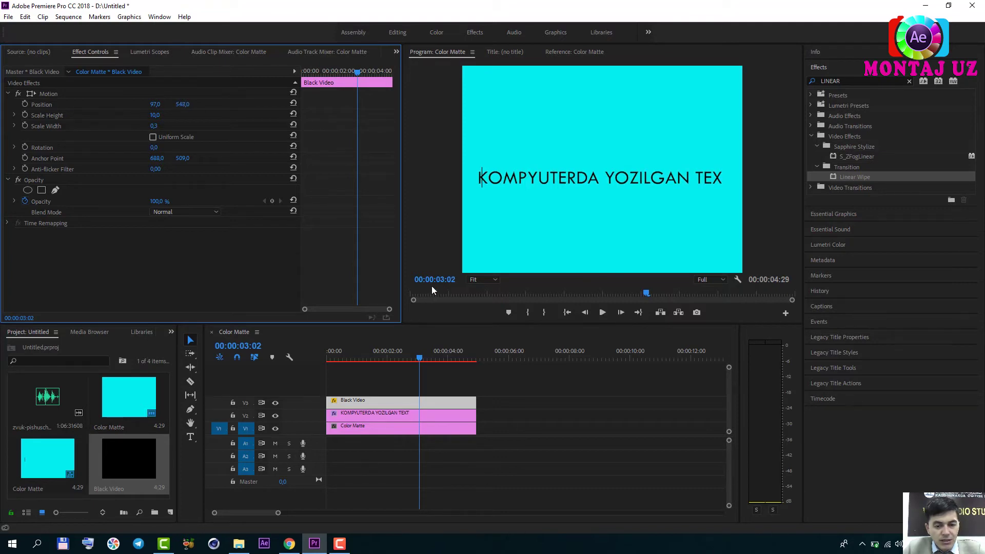
left_click_drag(420, 361, 333, 361)
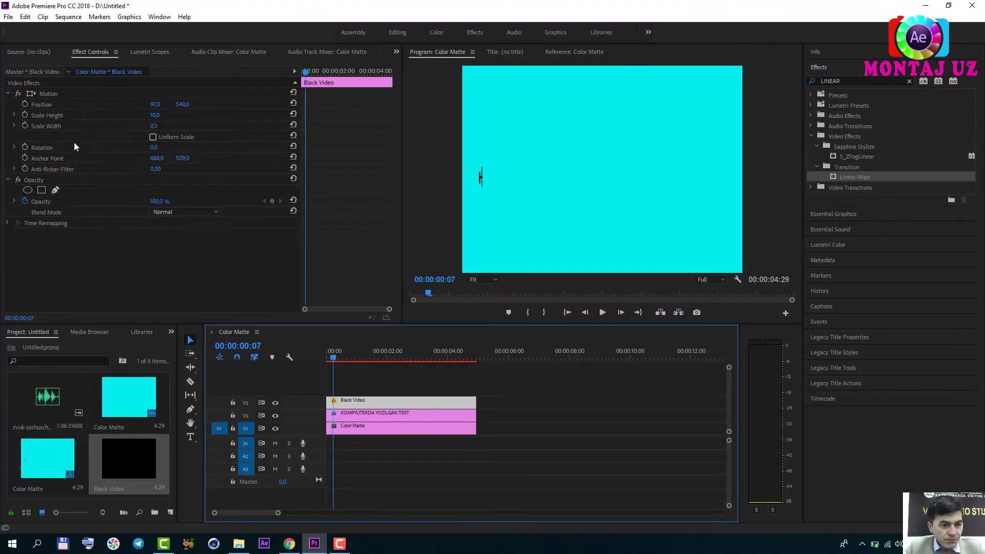
Keyframe the cursor bar's Position at 97.0, then at 680.0 just after KOMPYUTERDA
left_click(24, 105)
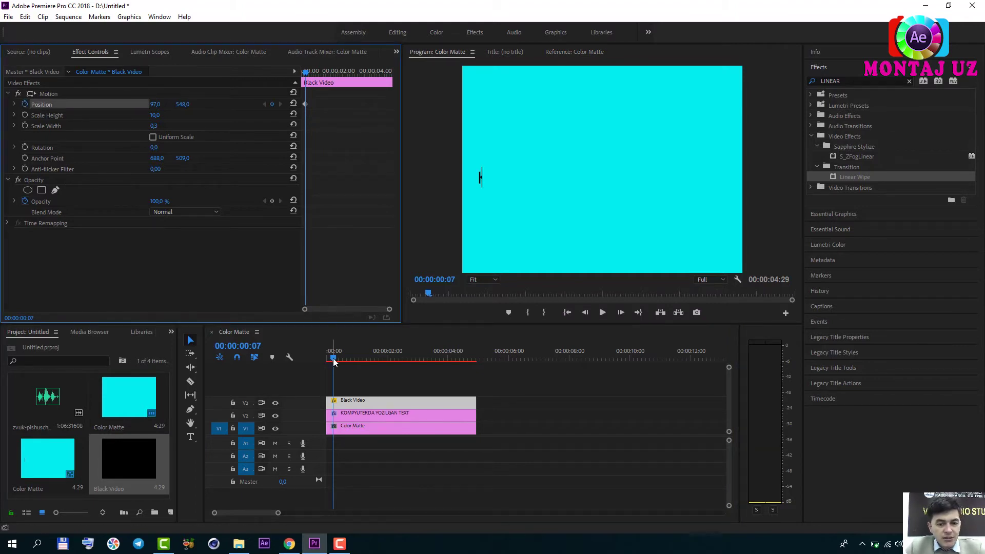
left_click_drag(334, 360, 377, 361)
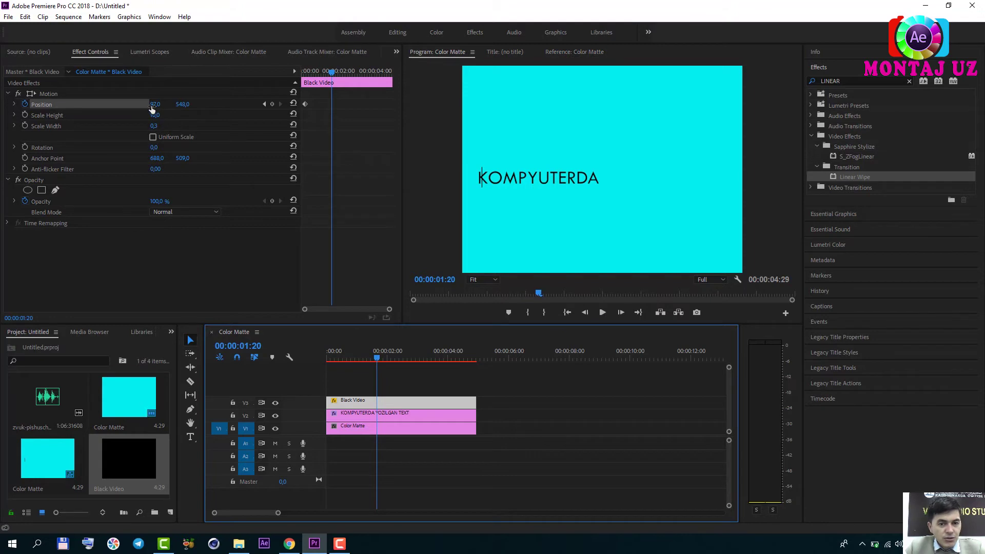
left_click_drag(151, 106, 292, 106)
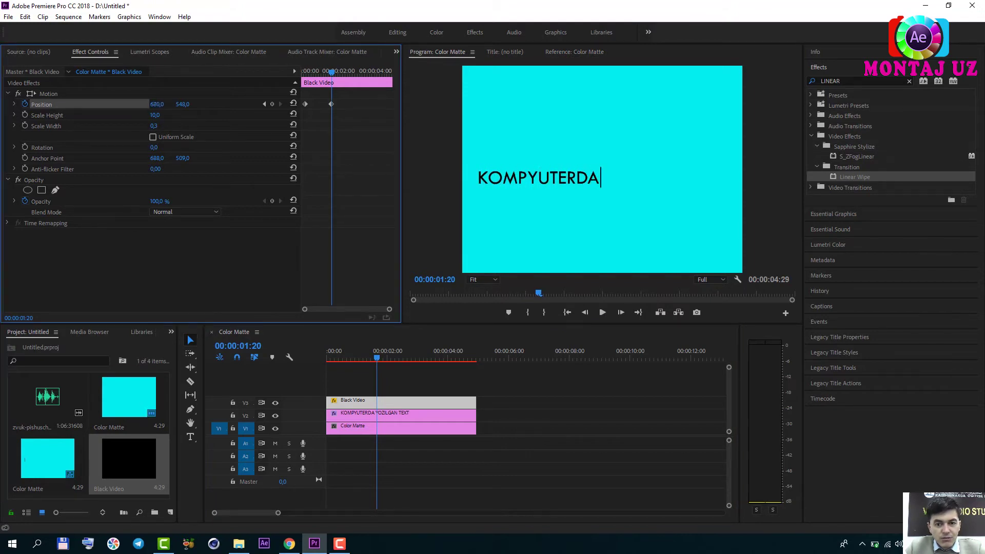
left_click_drag(157, 104, 165, 105)
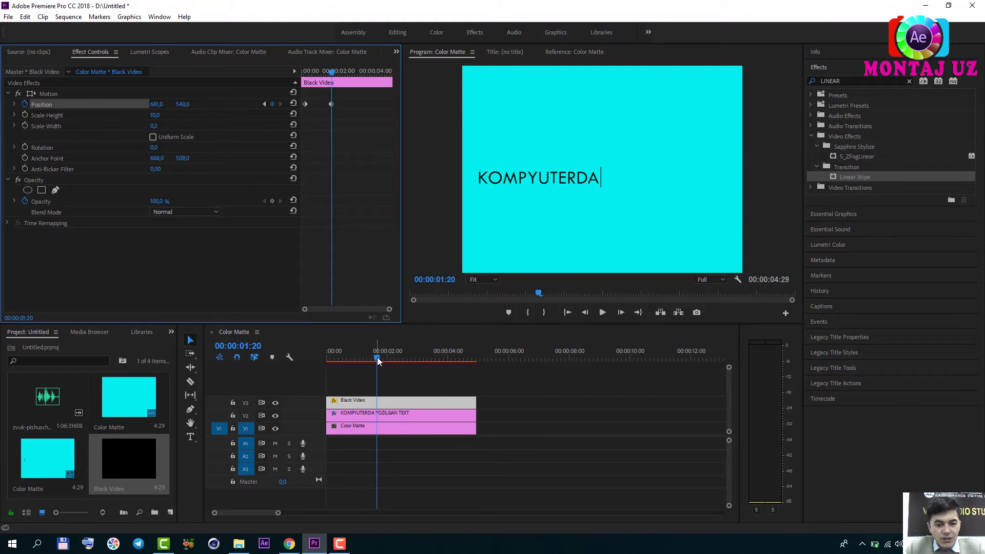
Add a final Position keyframe at 1326.0 so the bar sits just after TEXT
left_click_drag(378, 361, 432, 359)
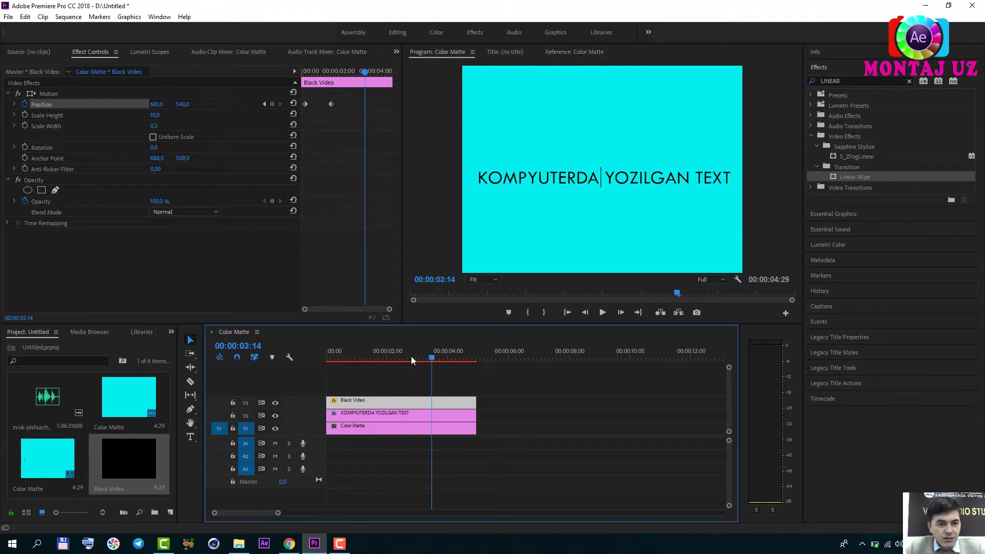
left_click_drag(157, 104, 160, 104)
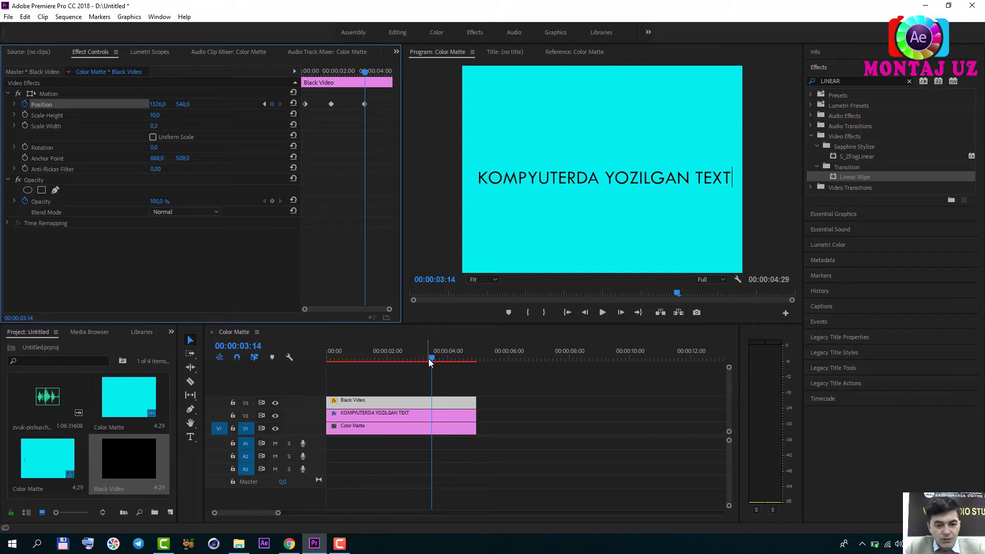
left_click_drag(430, 358, 303, 370)
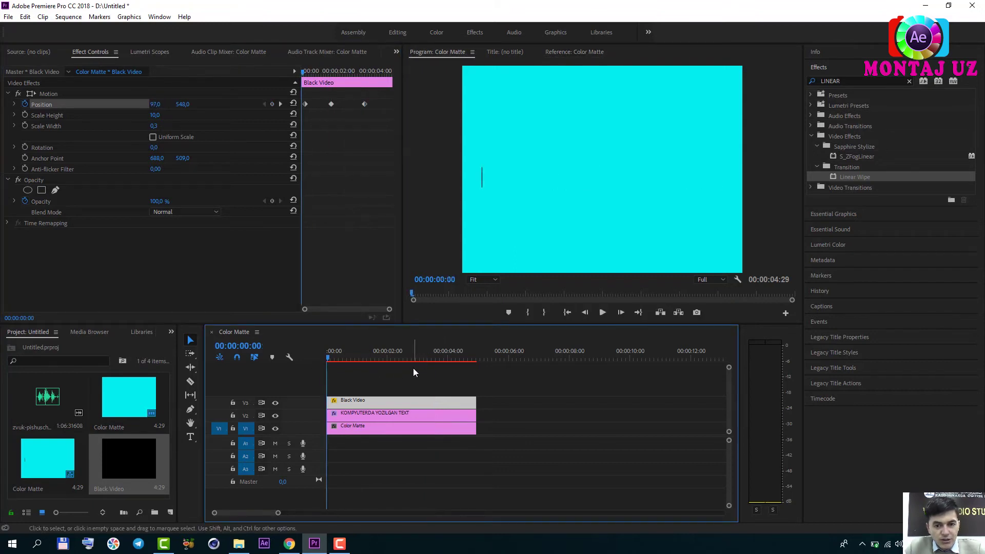
Preview the typing, nudge the bar right with a new keyframe, and move a keyframe earlier
key("space")
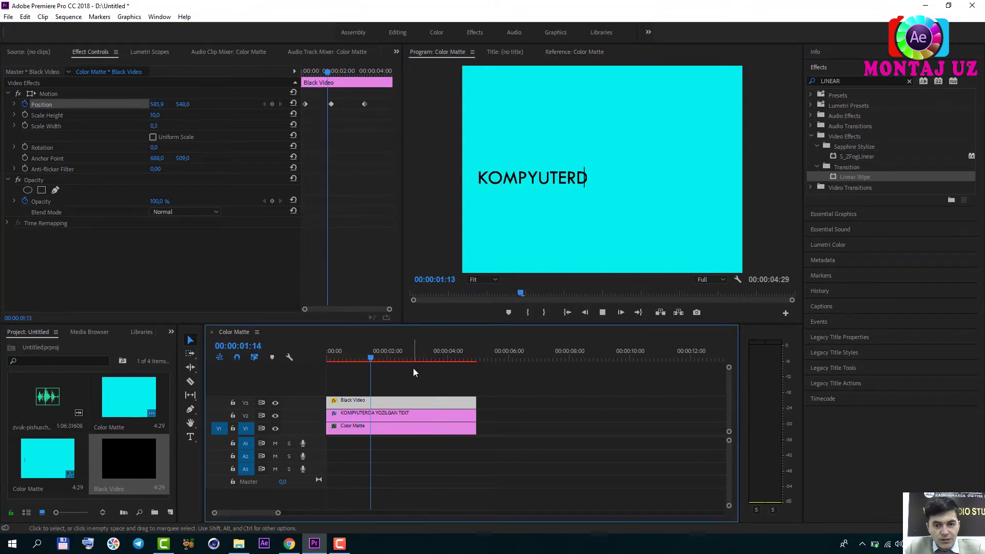
key("space")
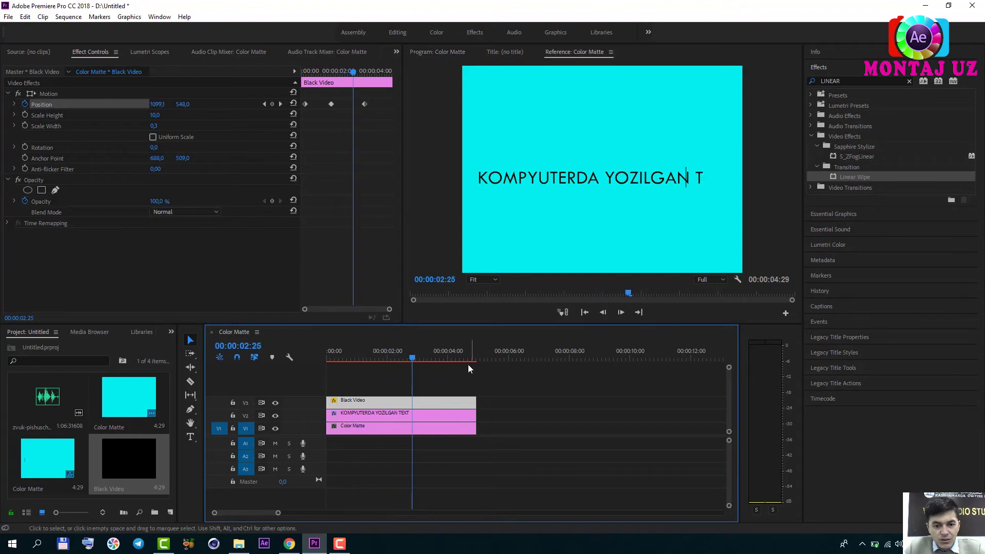
mouse_move(405, 359)
left_mouse_down()
mouse_move(364, 370)
mouse_move(386, 370)
left_mouse_up()
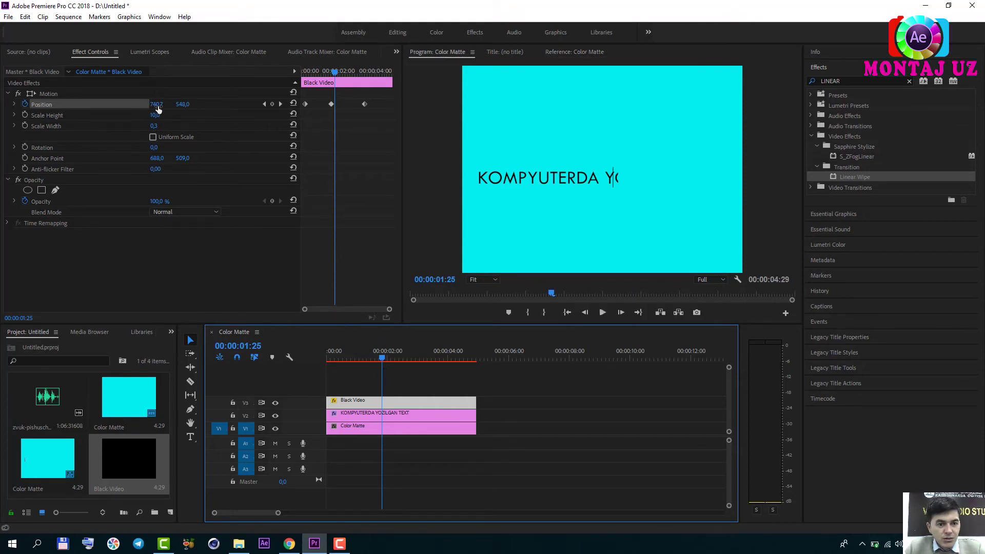
left_click_drag(158, 109, 167, 109)
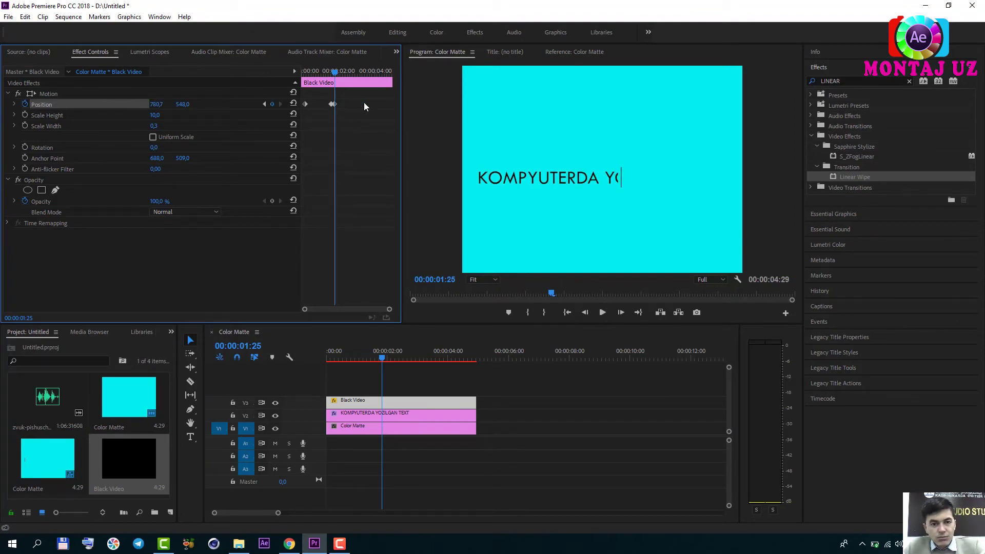
left_click_drag(364, 104, 333, 104)
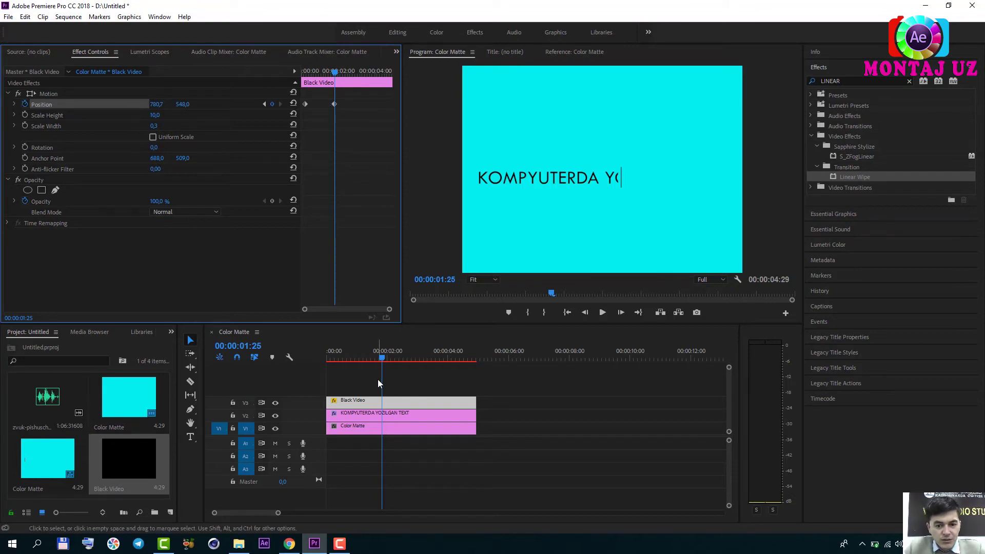
At 00:00:02:17 push the bar further right to end at 1317.7, then replay from the start
left_click_drag(383, 358, 423, 357)
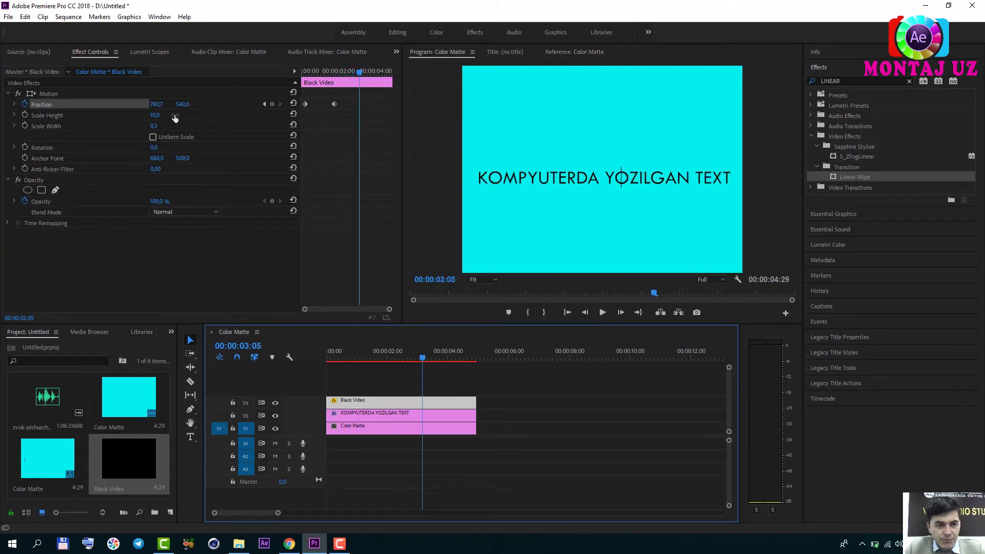
left_click(155, 106)
mouse_move(156, 104)
left_mouse_down()
mouse_move(214, 104)
mouse_move(161, 102)
left_mouse_up()
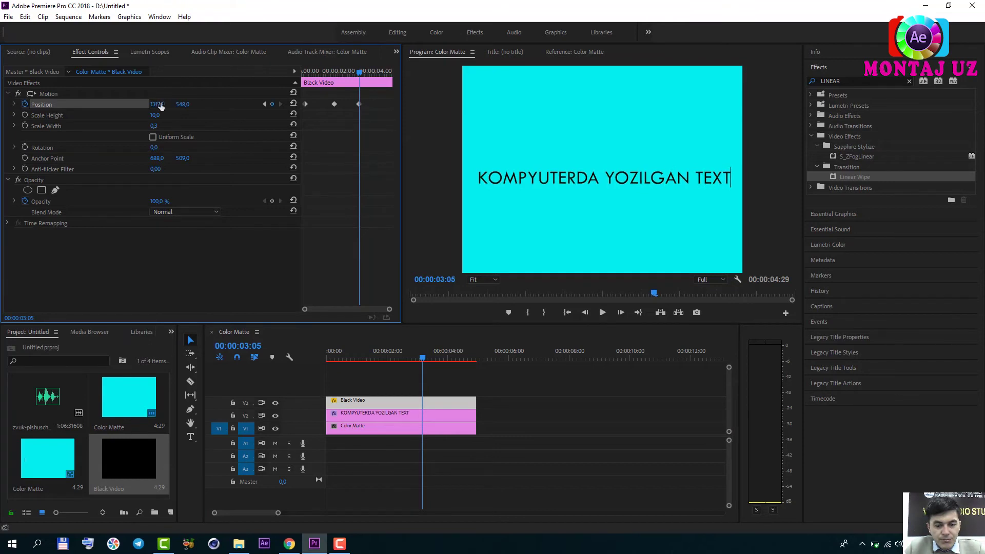
left_click(425, 357)
key("Home")
key("space")
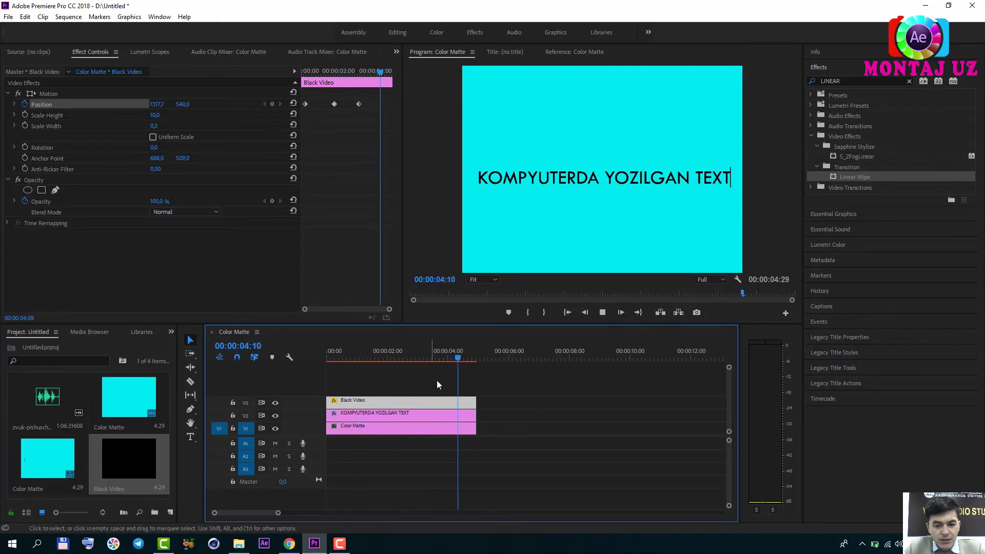
key("space")
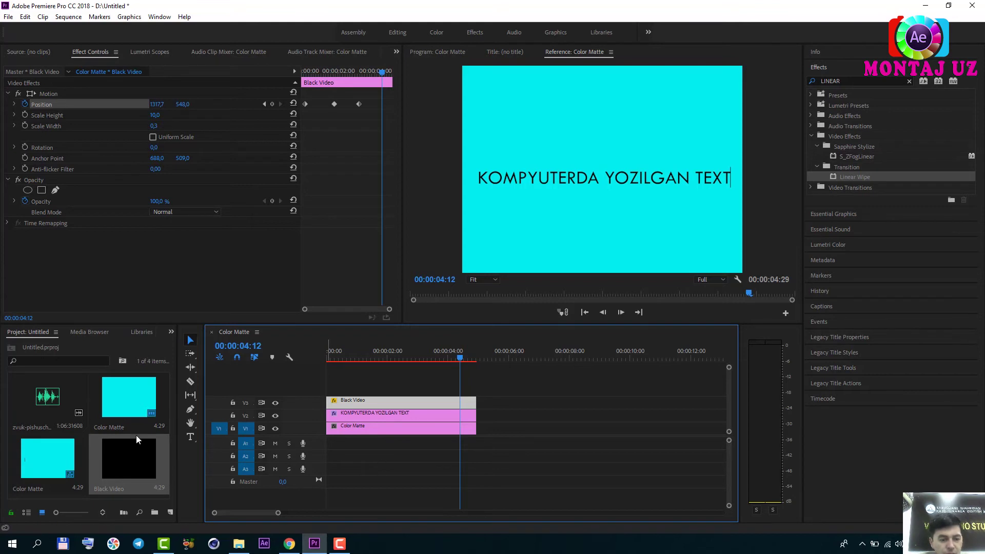
Place the zvuk-pishuschey typing sound on A1, keep the part after 00:00:04:21, and slide it to 0
left_click_drag(32, 398, 331, 450)
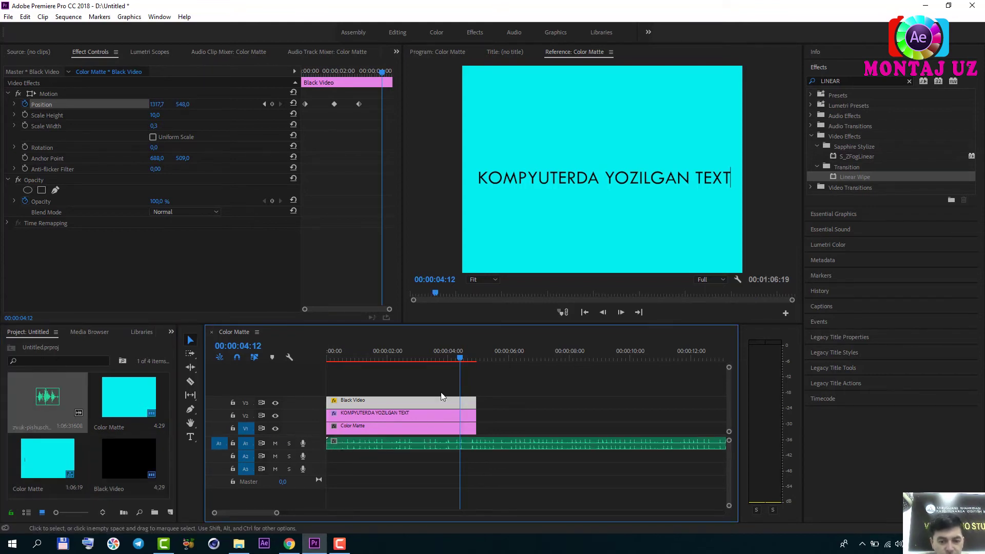
left_click_drag(461, 356, 469, 358)
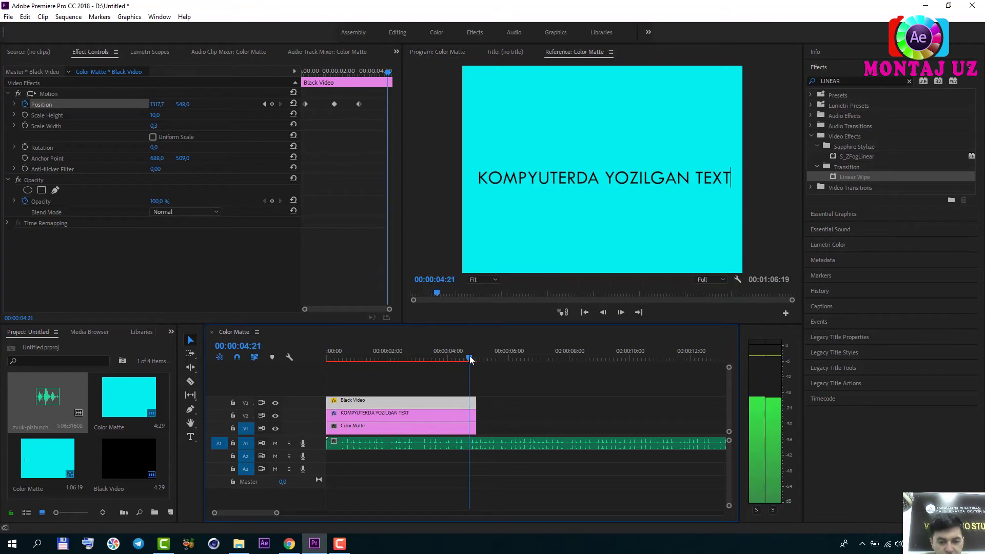
key("c")
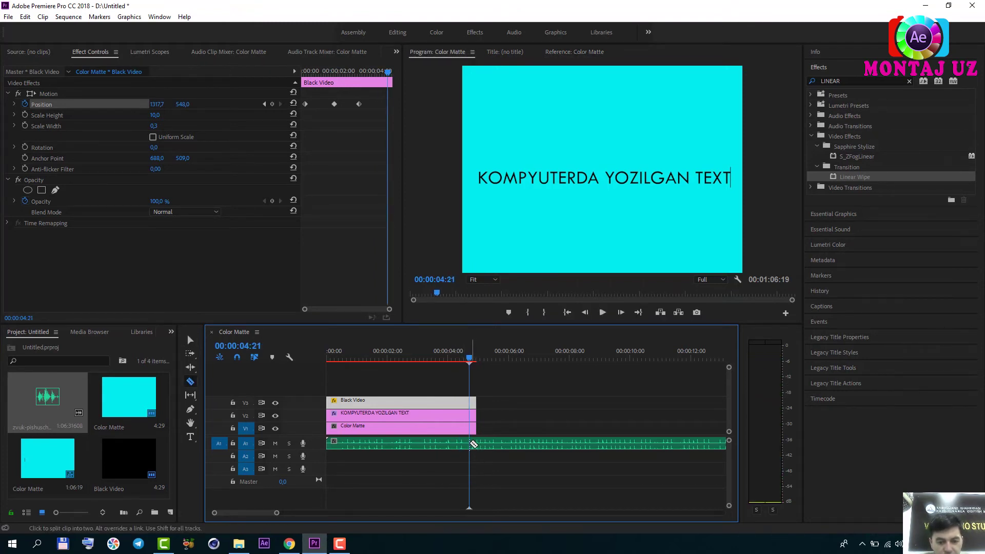
left_click(470, 446)
key("v")
left_click(426, 445)
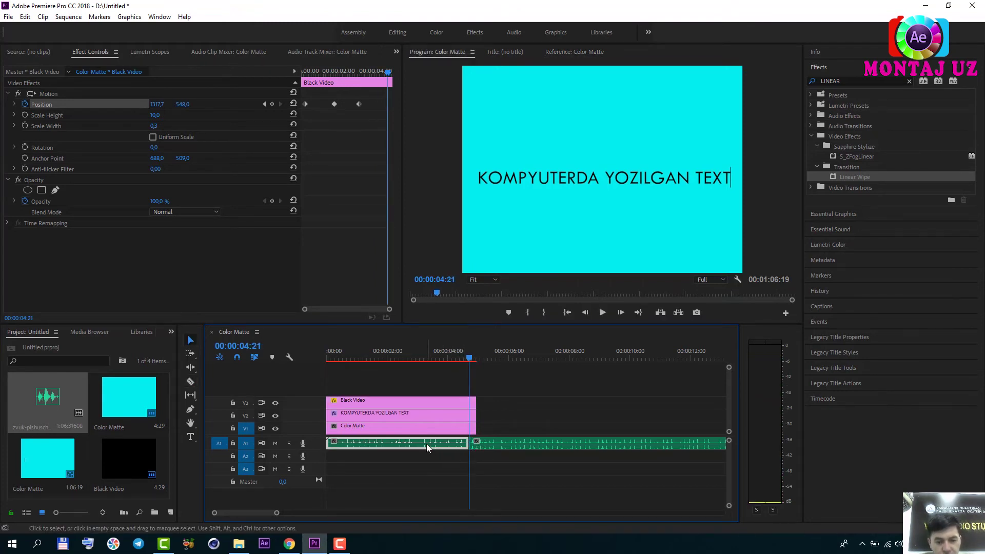
key("Delete")
left_click_drag(512, 445, 365, 443)
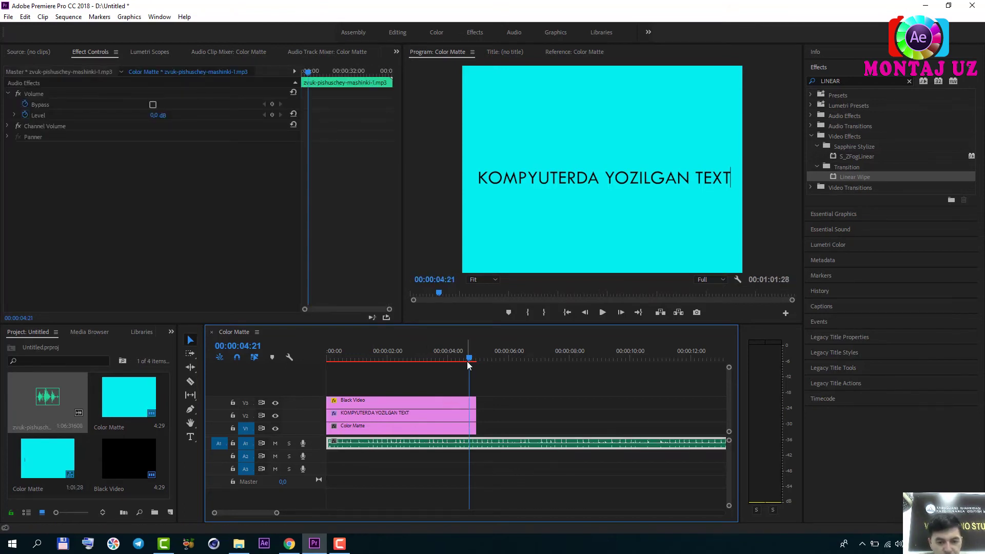
left_click_drag(471, 365, 325, 371)
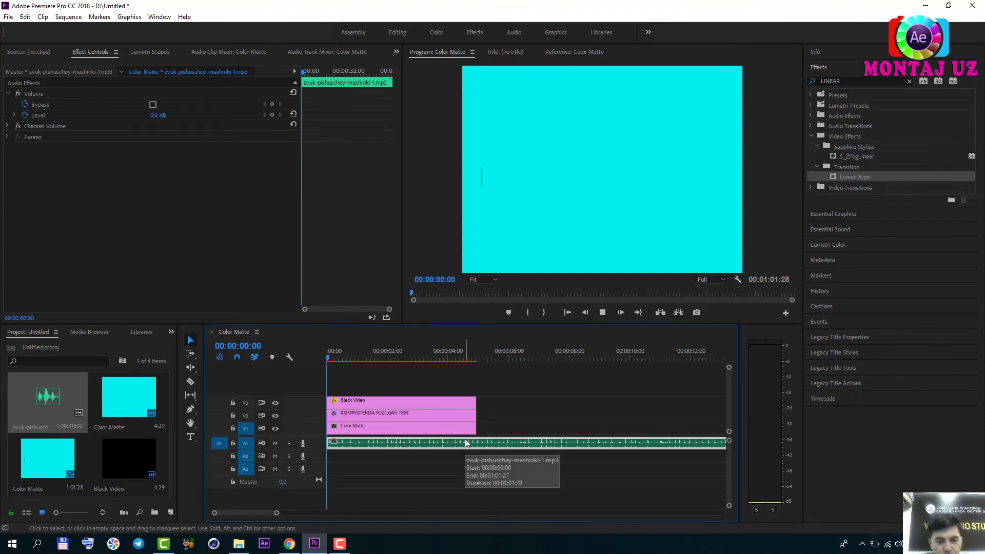
key("space")
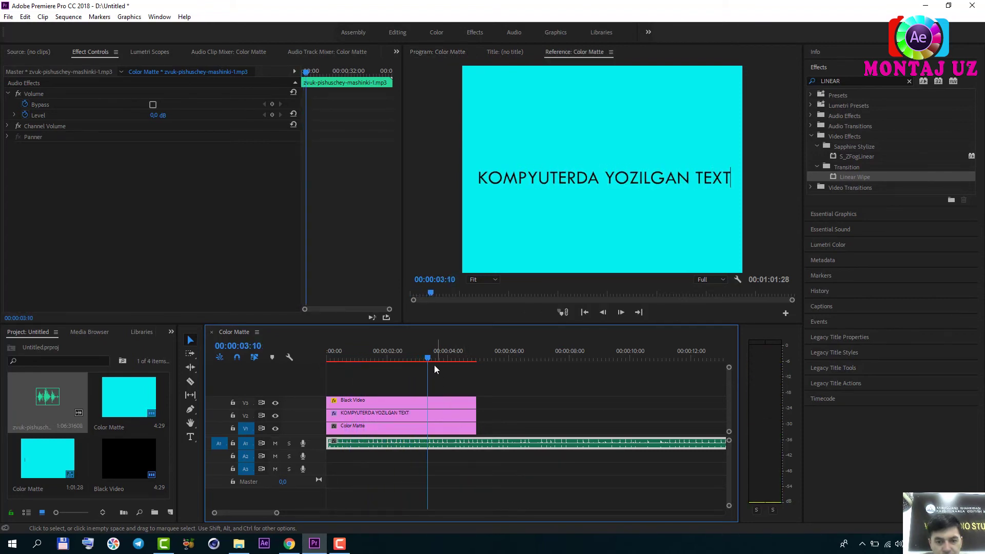
Cut the typing sound at 00:00:03:07 and delete the leftover tail
left_click_drag(426, 360, 424, 358)
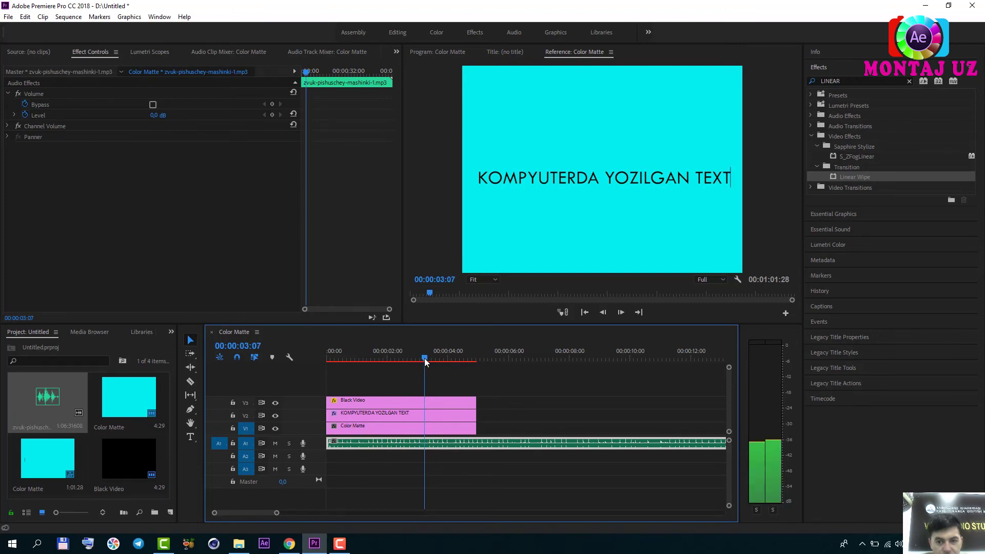
key("c")
left_click(425, 443)
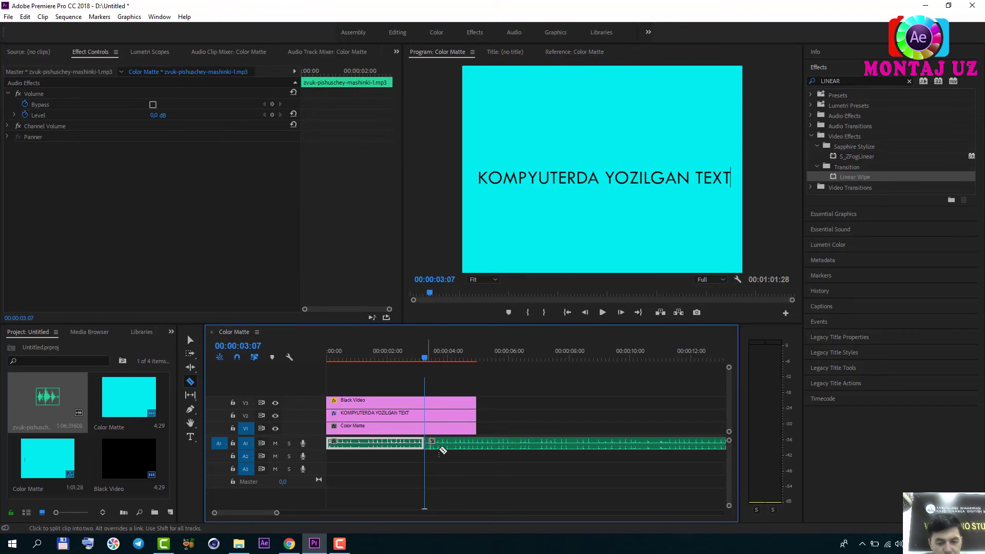
key("v")
left_click(460, 445)
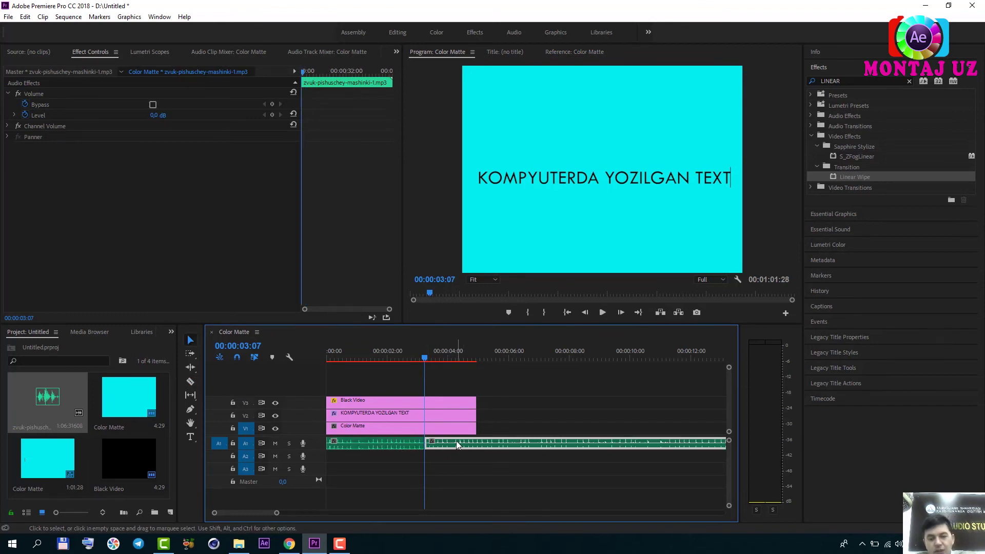
key("Delete")
left_click_drag(430, 361, 313, 361)
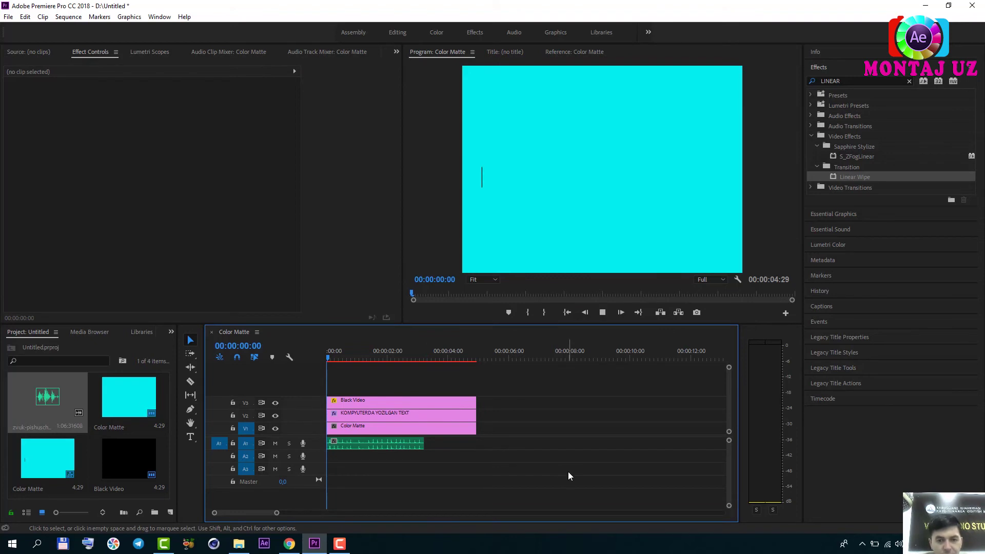
Split the Black Video, title and Color Matte clips at 00:00:03:07
key("space")
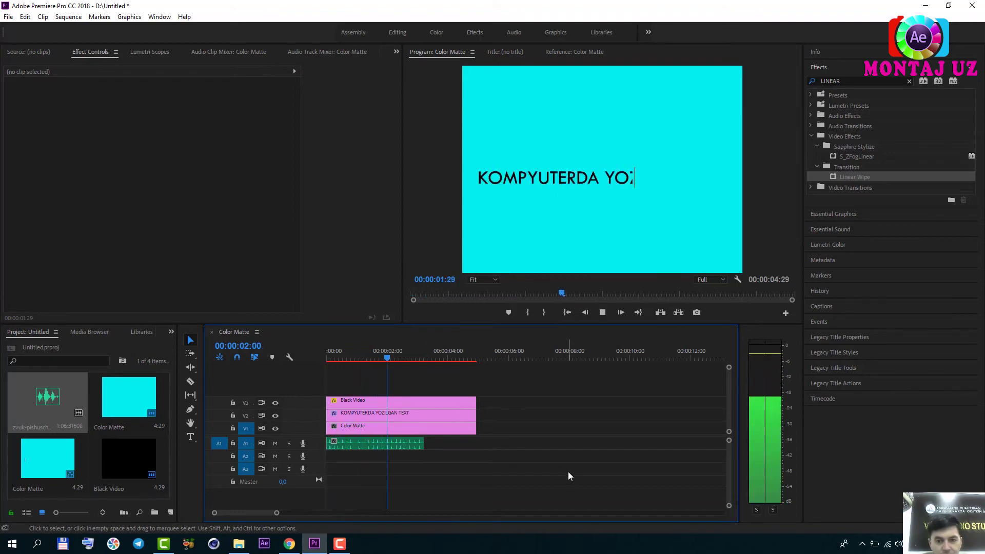
key("space")
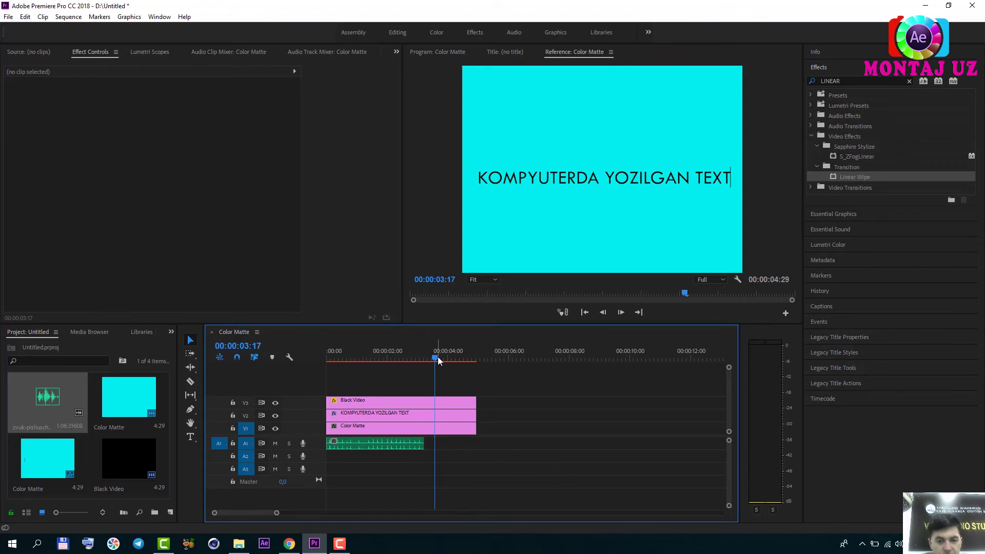
left_click_drag(434, 360, 425, 360)
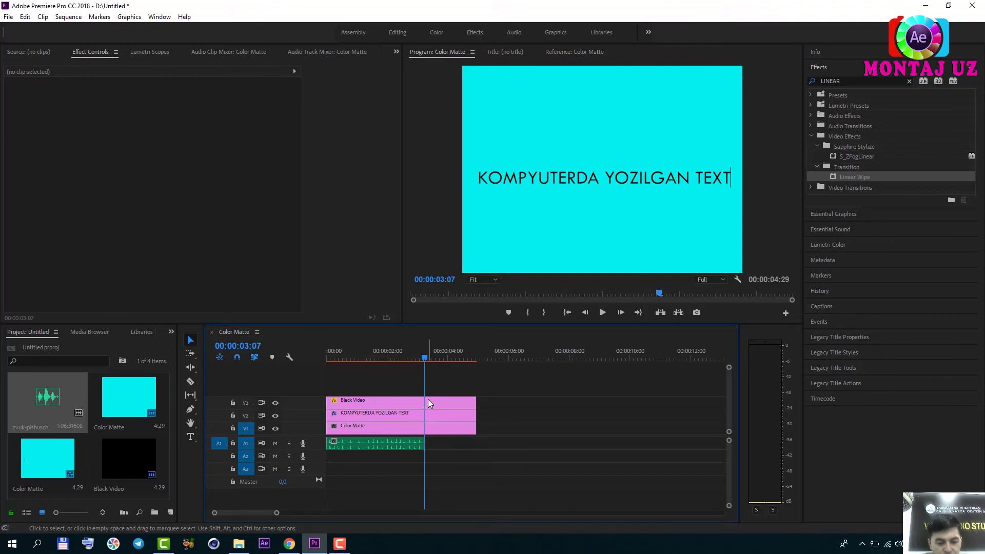
key("c")
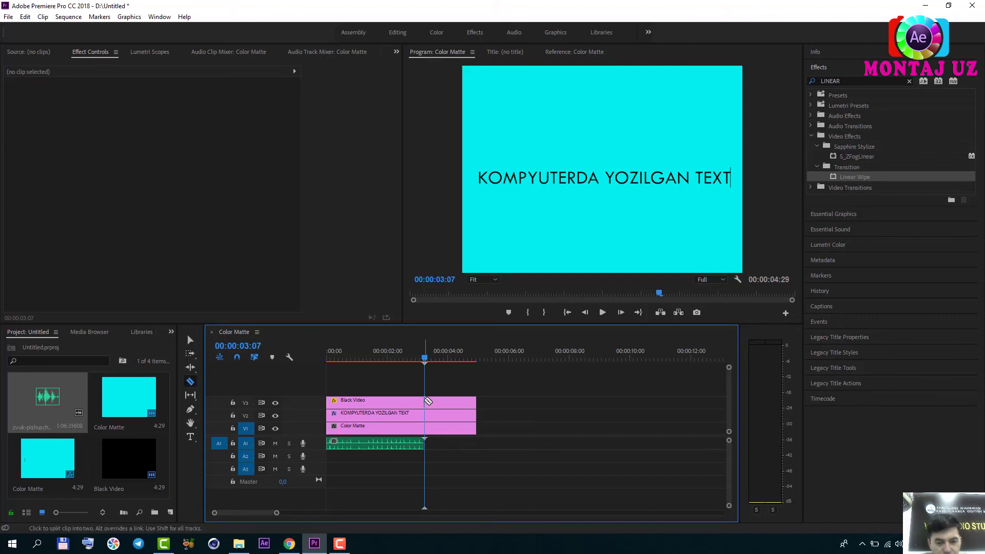
left_click(426, 401)
left_click(426, 413)
left_click(425, 427)
Delete the Black Video, title and Color Matte pieces after 00:00:03:07
key("v")
left_click(446, 406)
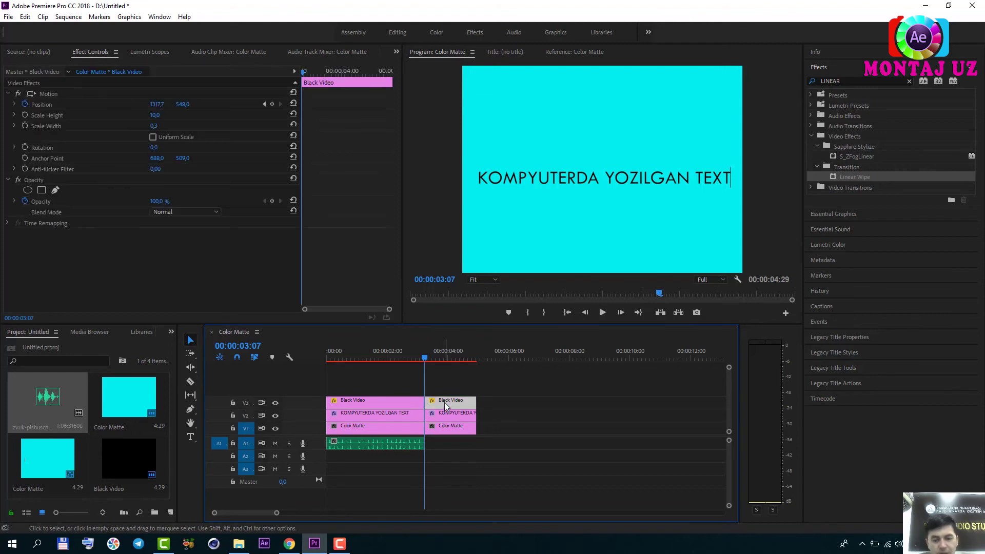
key("Delete")
left_click(443, 417)
key("Delete")
left_click(447, 427)
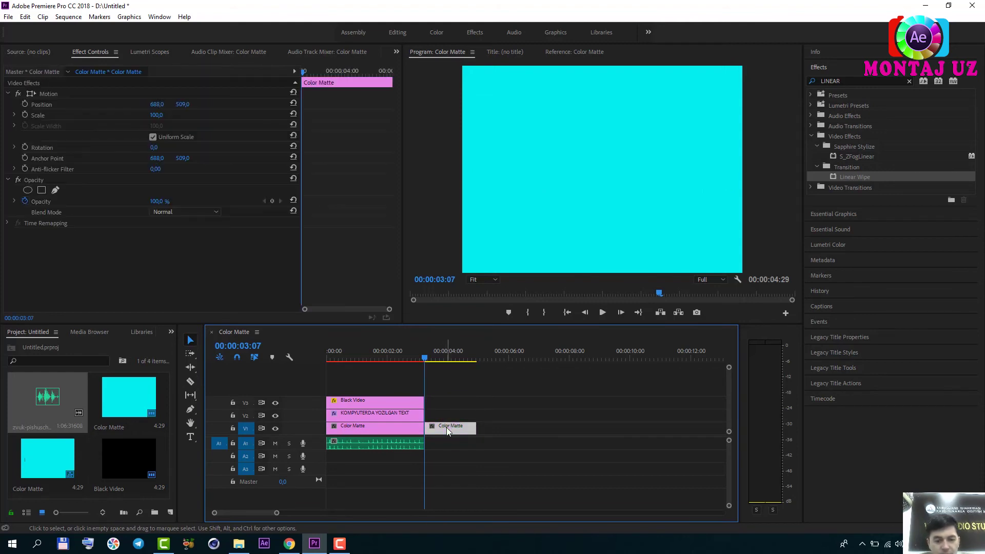
key("Delete")
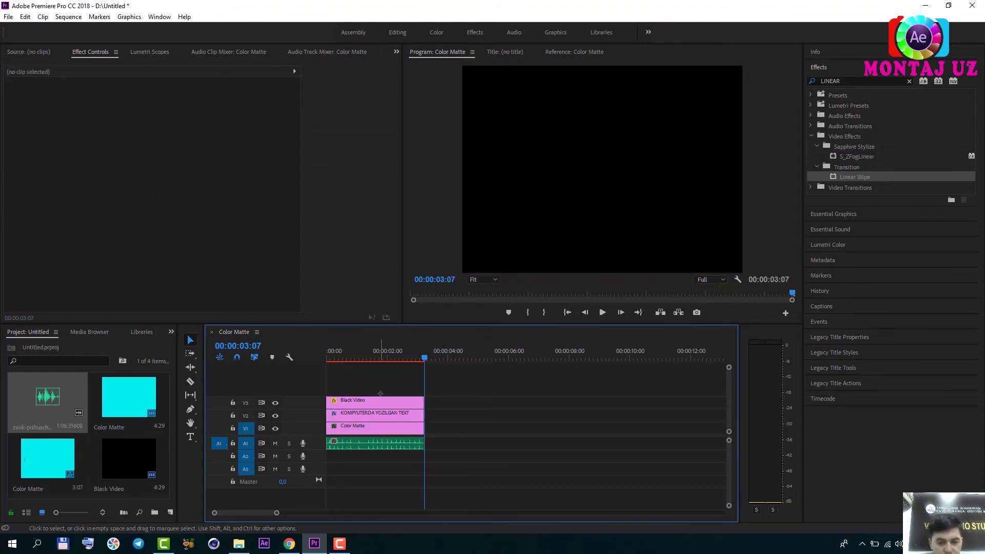
Duplicate the whole clip stack so the copy starts at 00:00:03:07, undoing an accidental move
left_click_drag(381, 394, 392, 455)
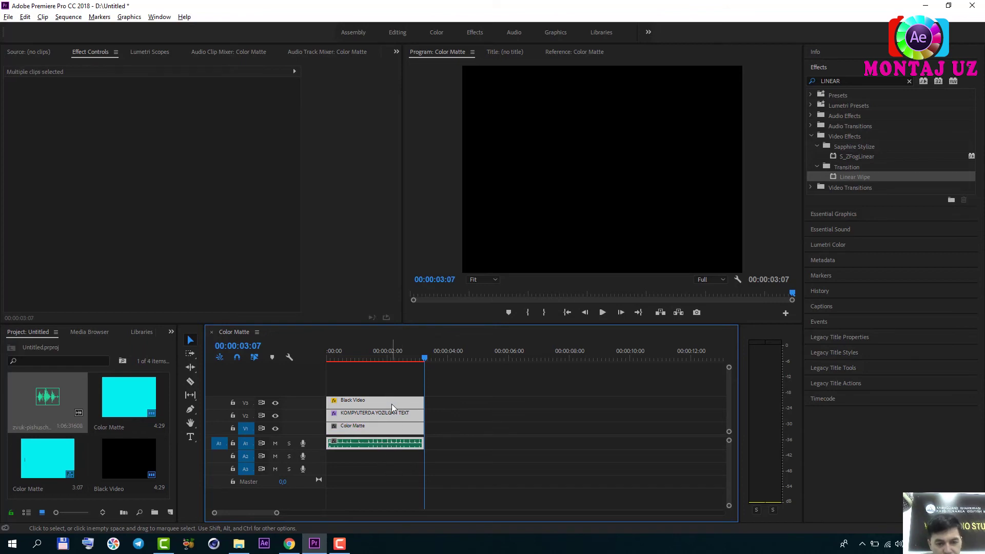
left_click_drag(392, 404, 492, 403)
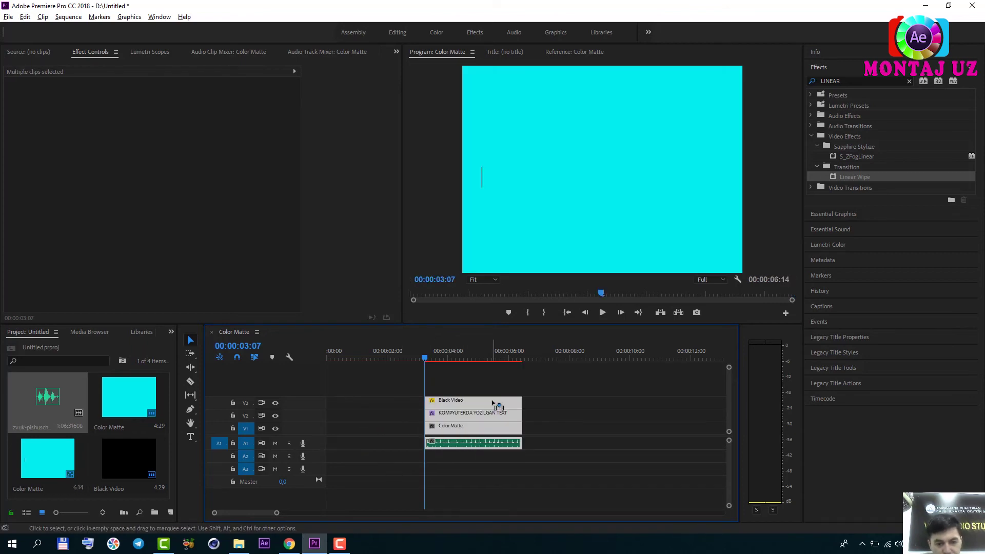
key("ctrl+z")
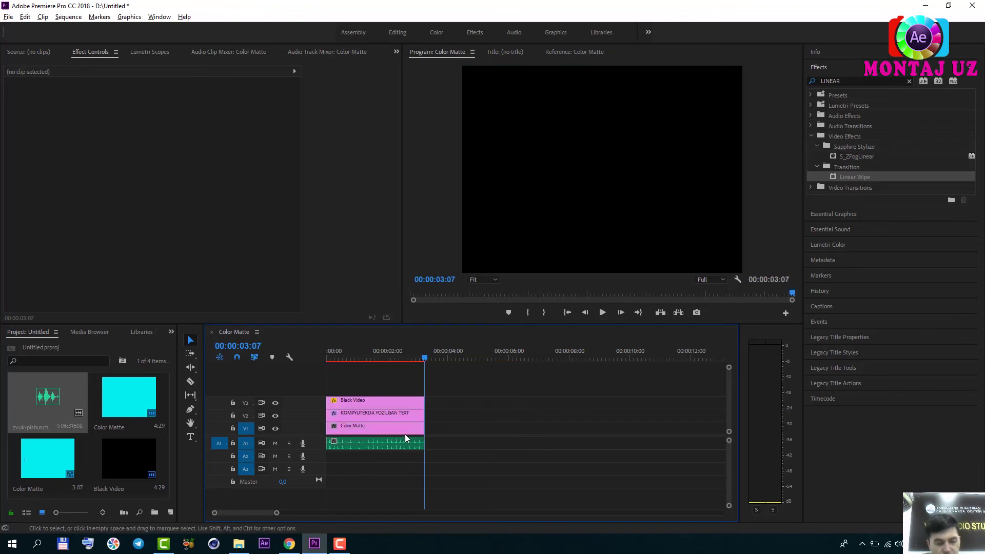
mouse_move(389, 400)
left_mouse_down()
mouse_move(433, 406)
mouse_move(390, 404)
mouse_move(389, 450)
left_mouse_up()
left_click_drag(385, 399, 493, 410)
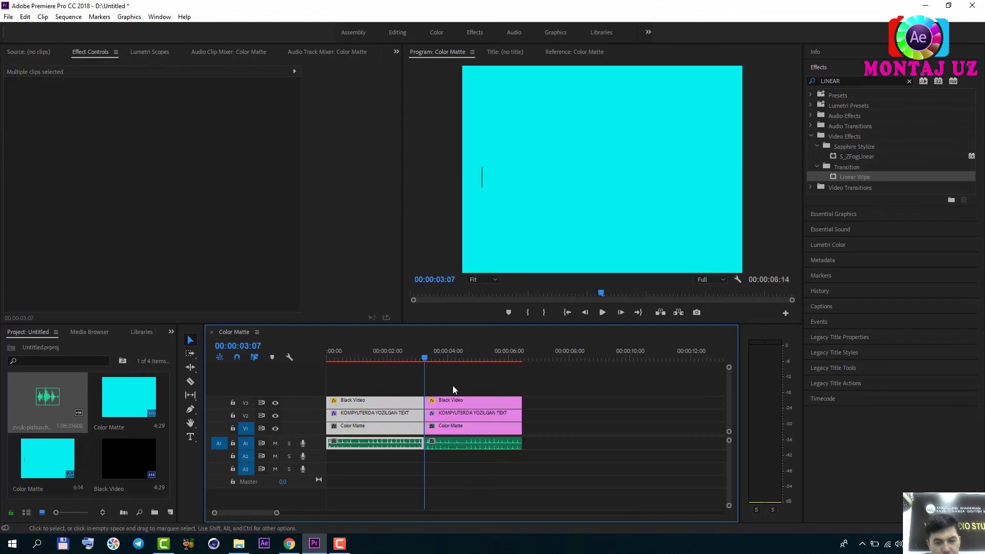
Play back the copy, select the second title clip on V2, and preview it to 5:25
key("space")
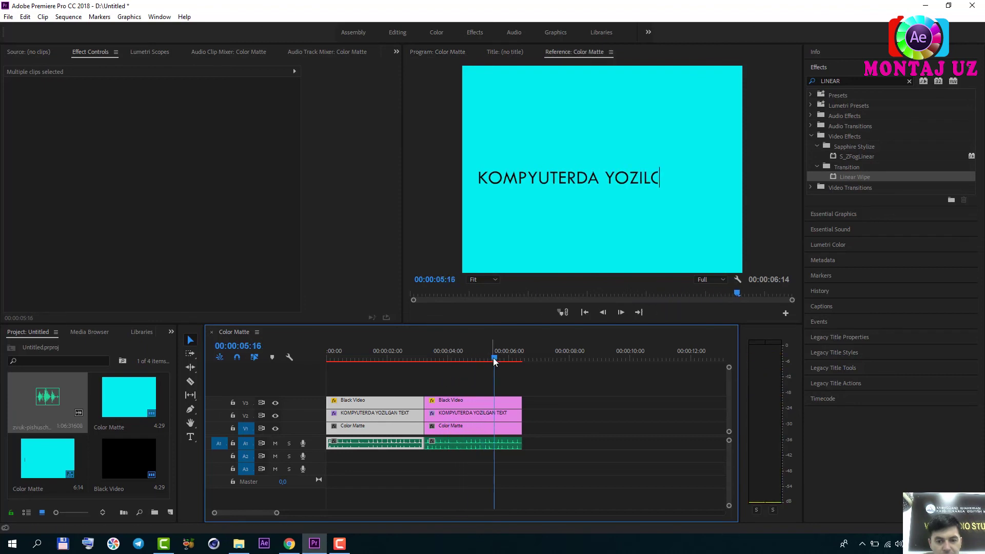
left_click(441, 359)
key("Left")
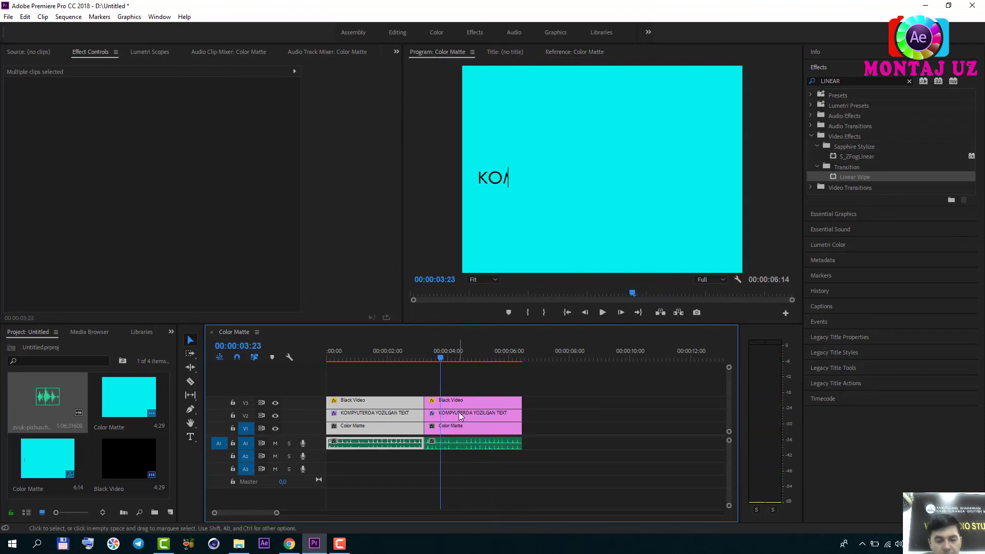
left_click(461, 417)
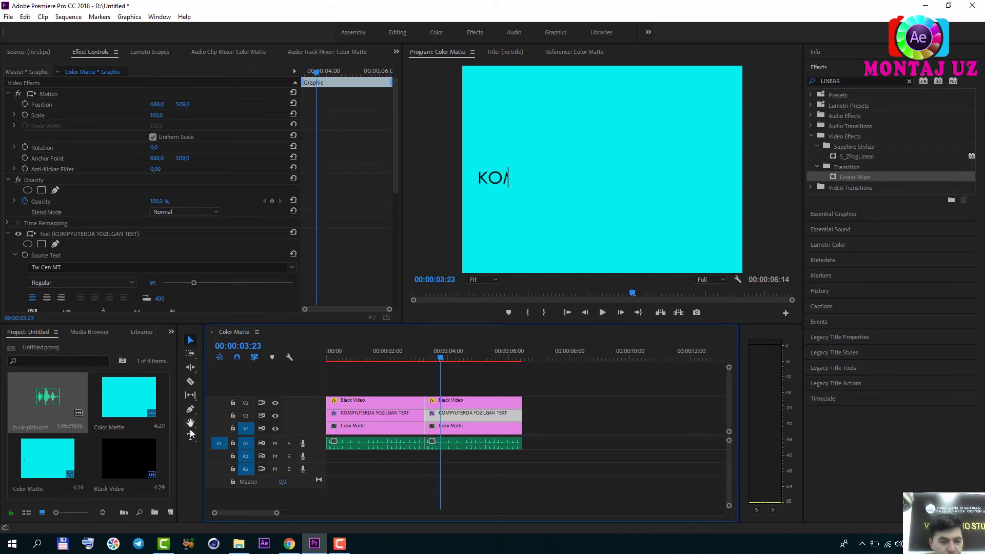
left_click_drag(439, 360, 506, 363)
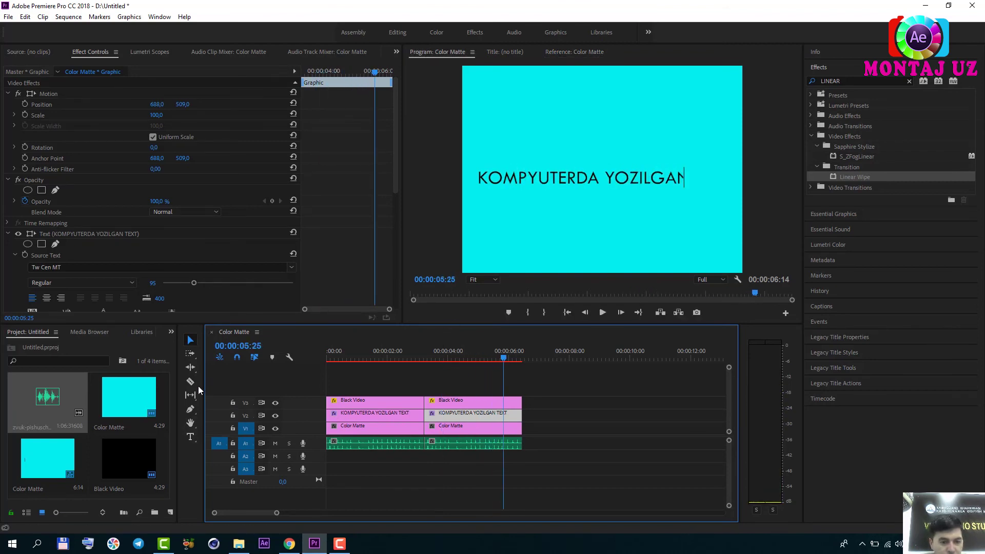
Replace the second title's wording with 'ETIBORINGIZ UCHUN RAXMAT' using the Type tool
left_click(190, 437)
left_click(486, 179)
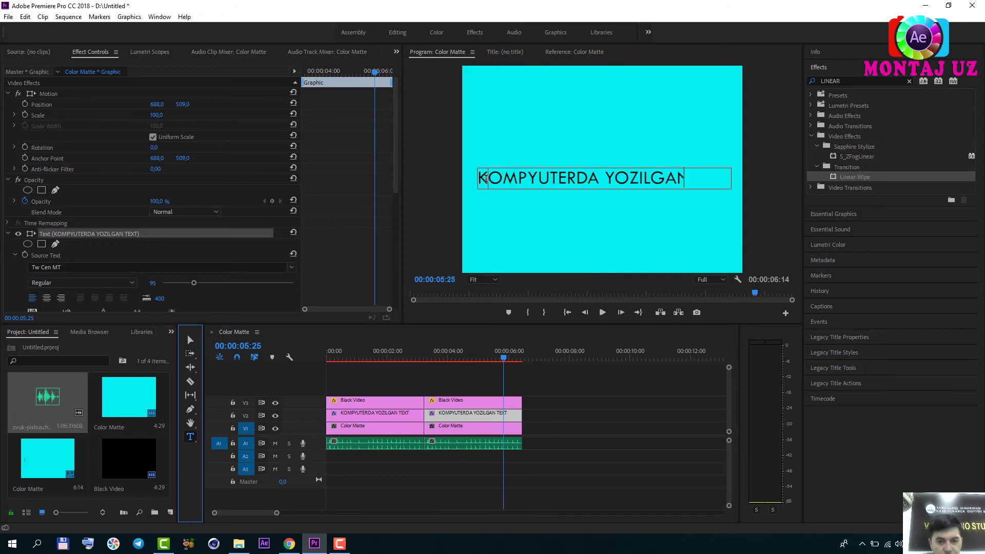
key("ctrl+a")
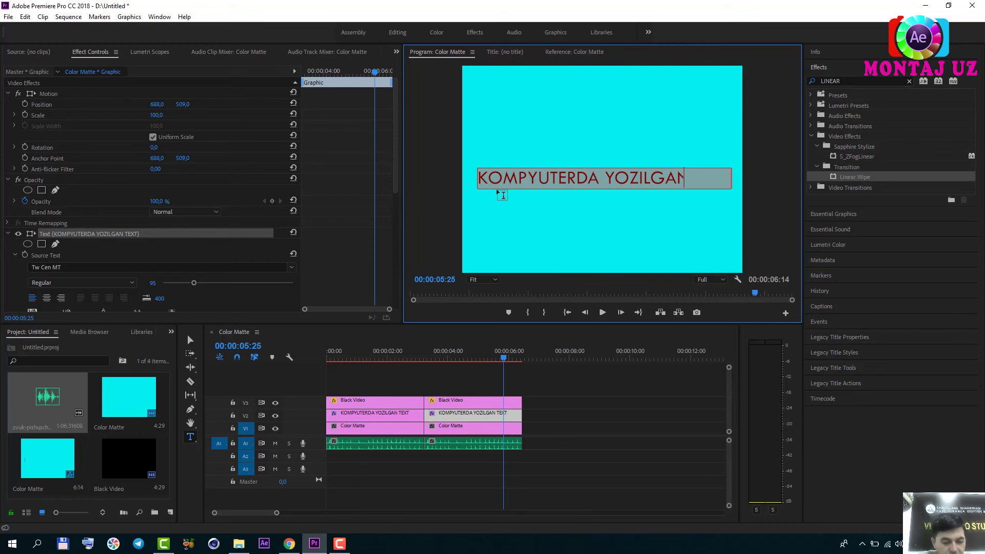
type("ETIB")
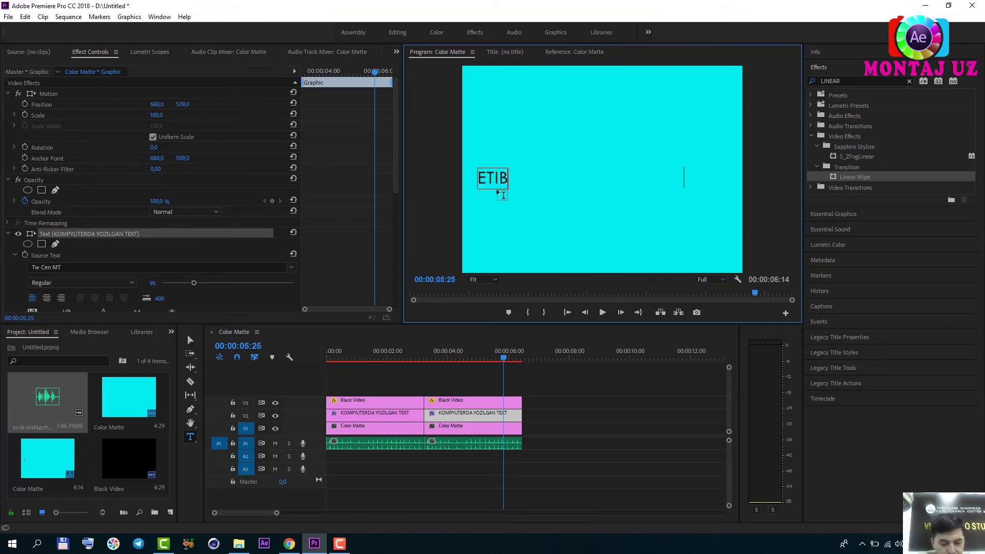
type("ORINGIZ UC")
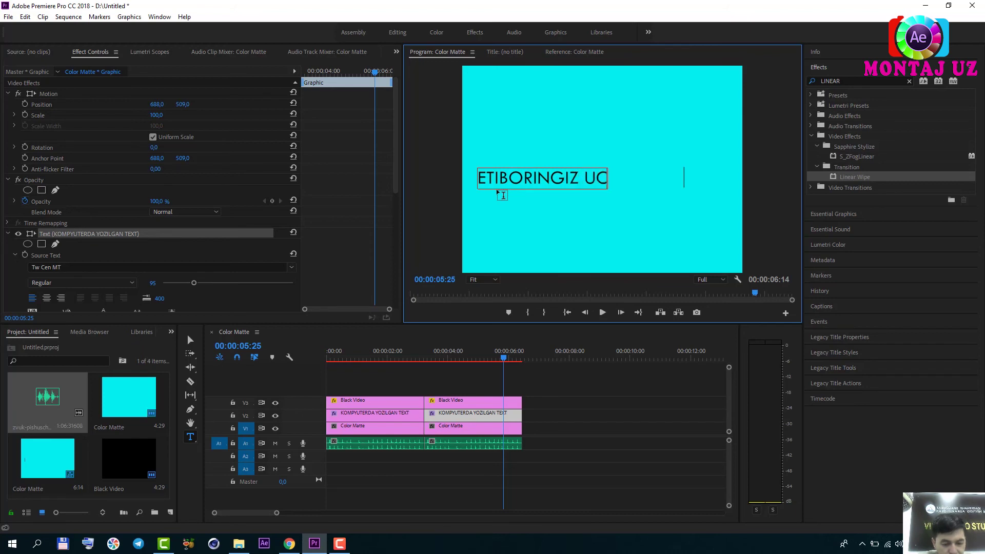
type("HUN")
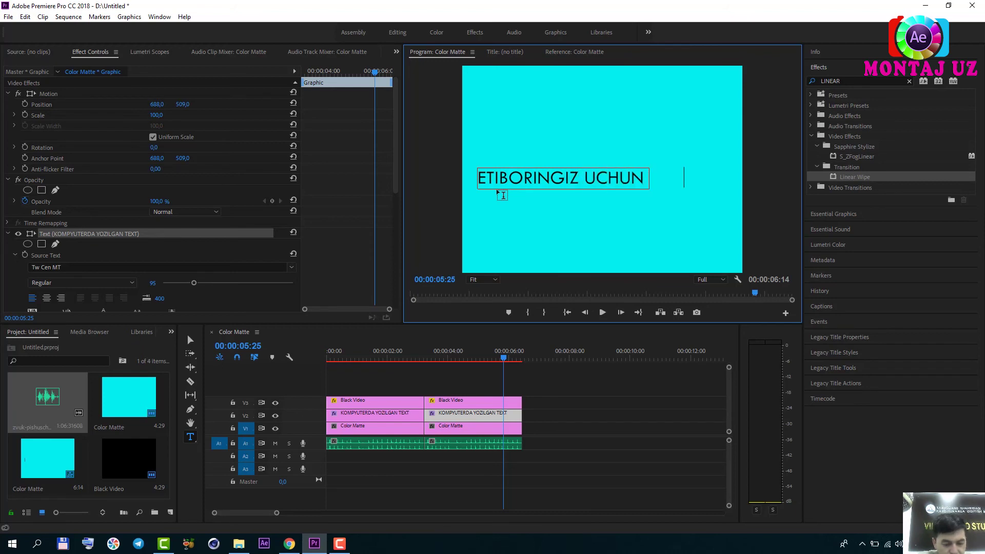
type("M")
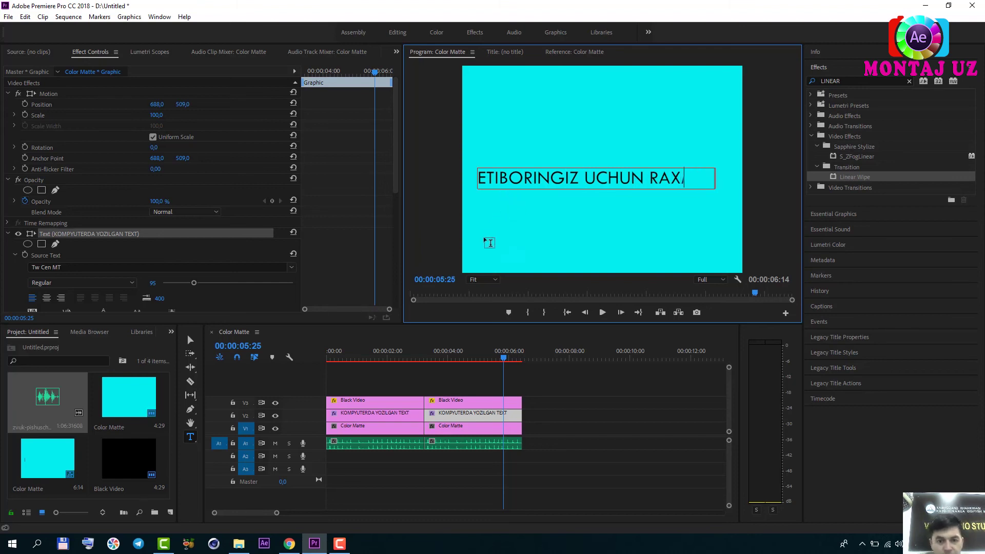
left_click(502, 358)
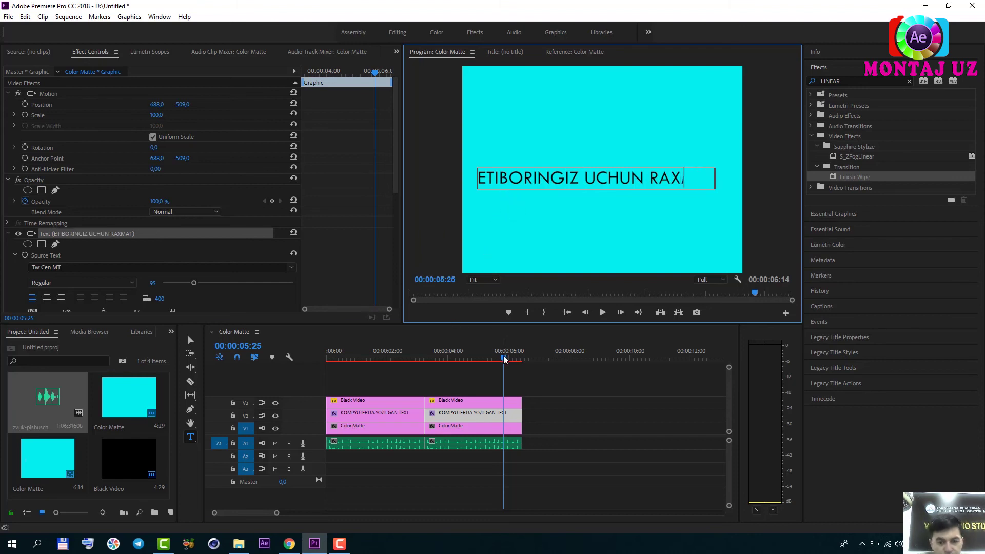
key("Home")
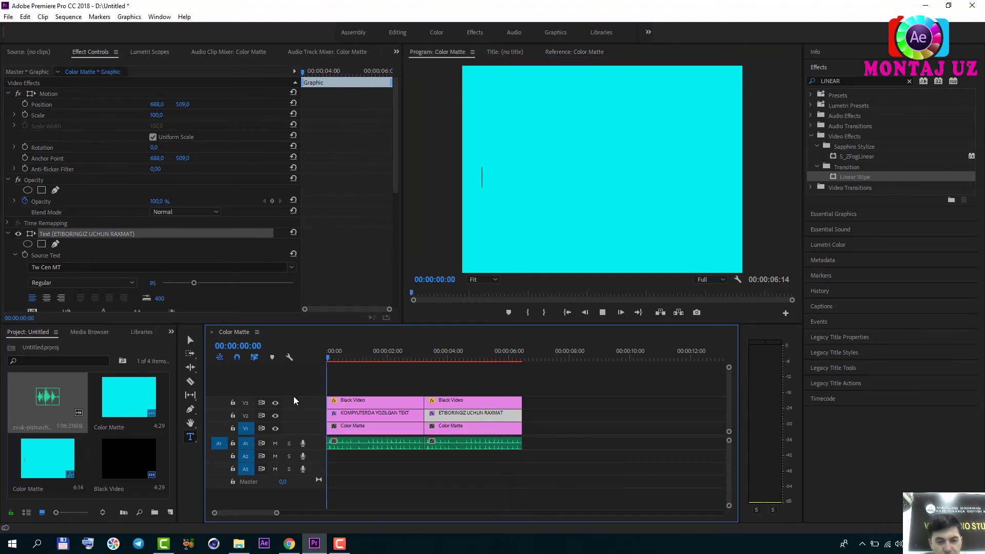
key("space")
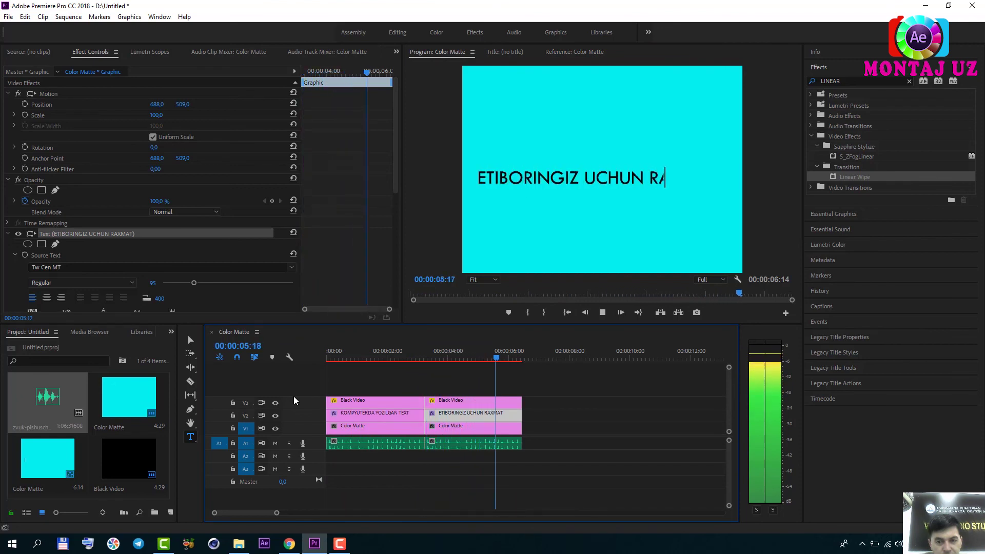
key("space")
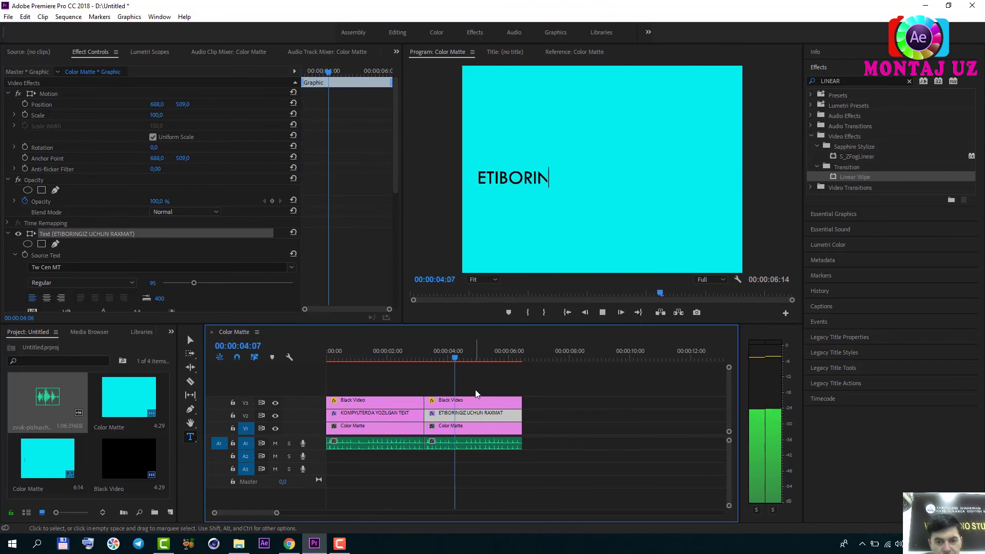
key("space")
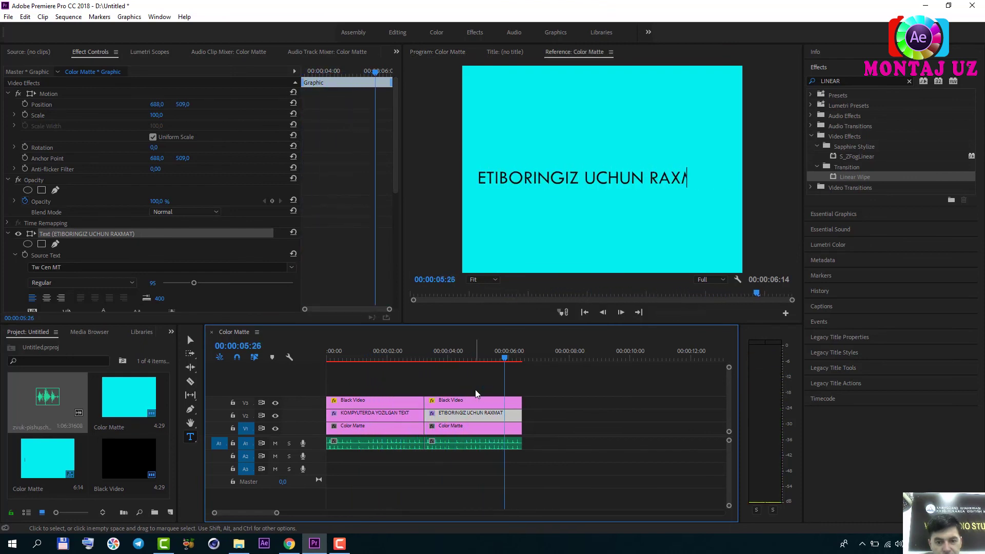
left_click_drag(506, 360, 518, 360)
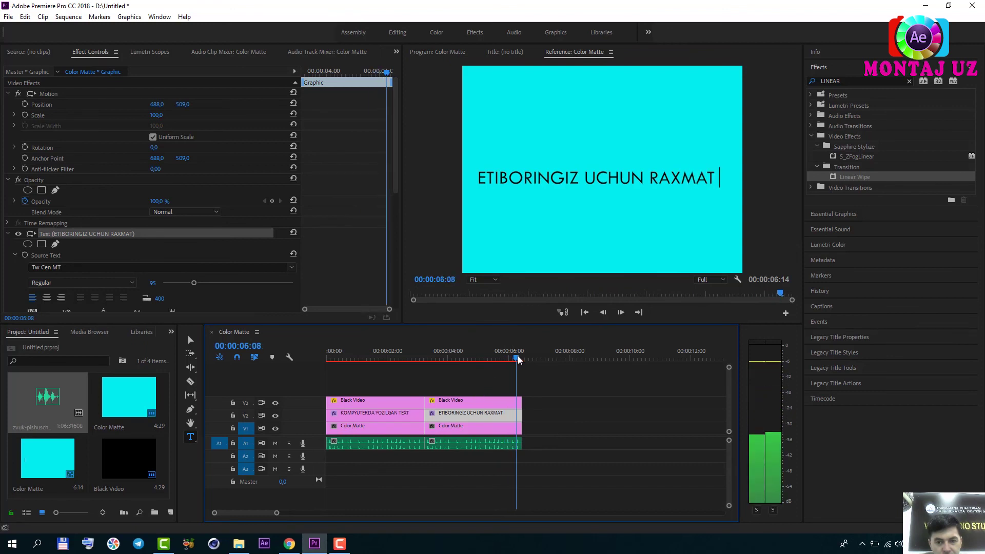
left_click_drag(518, 360, 517, 360)
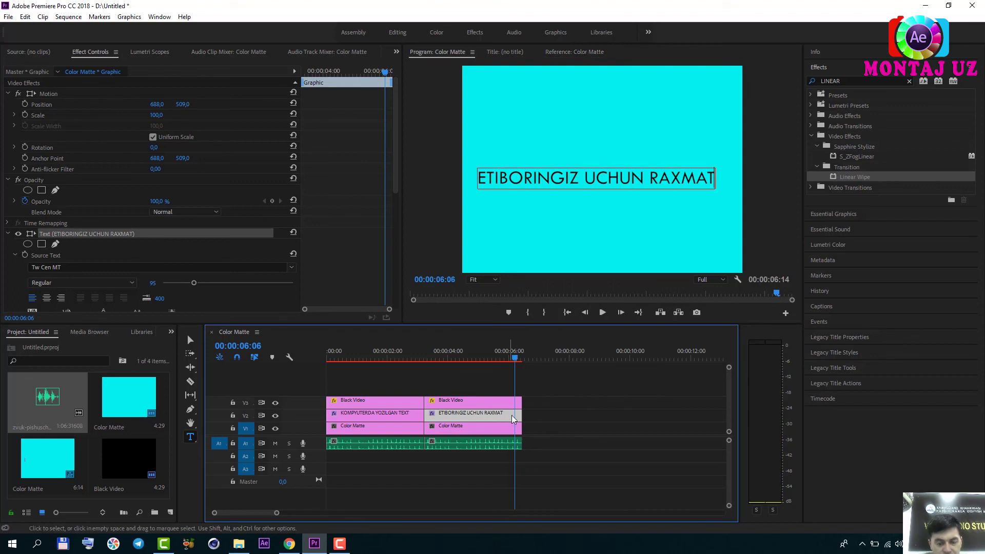
Razor all tracks at 00:00:06:06, delete the tails, and return to 5:14 to preview the ending
key("c")
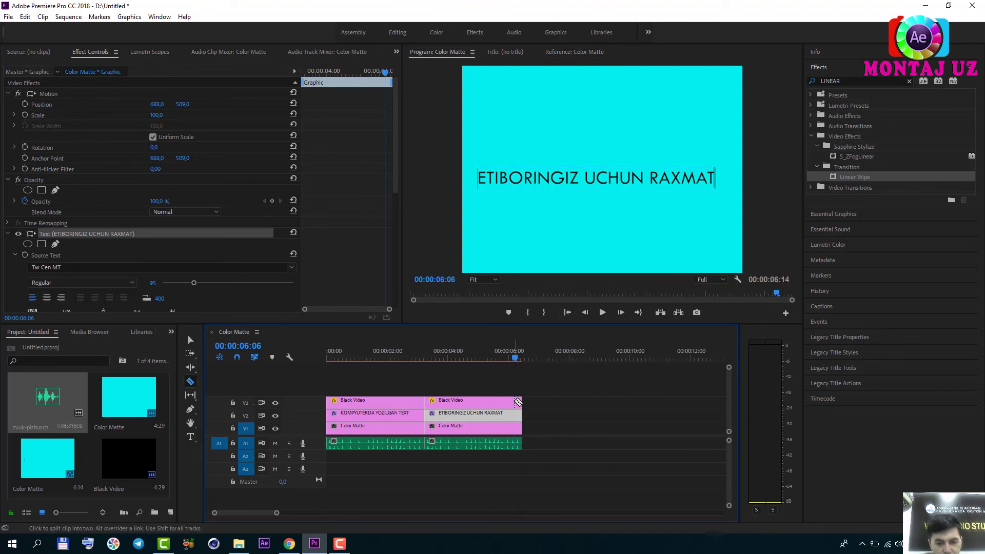
left_click(515, 416)
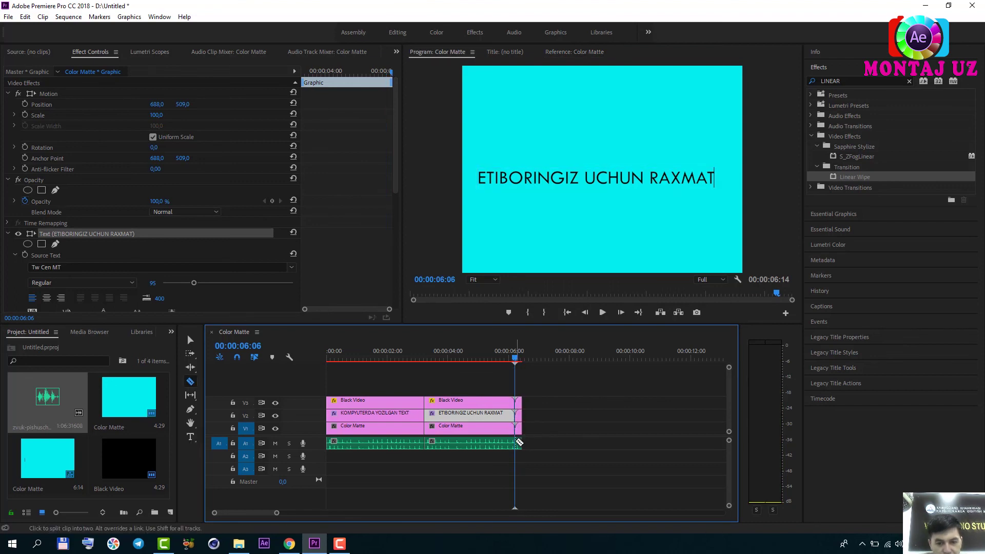
key("v")
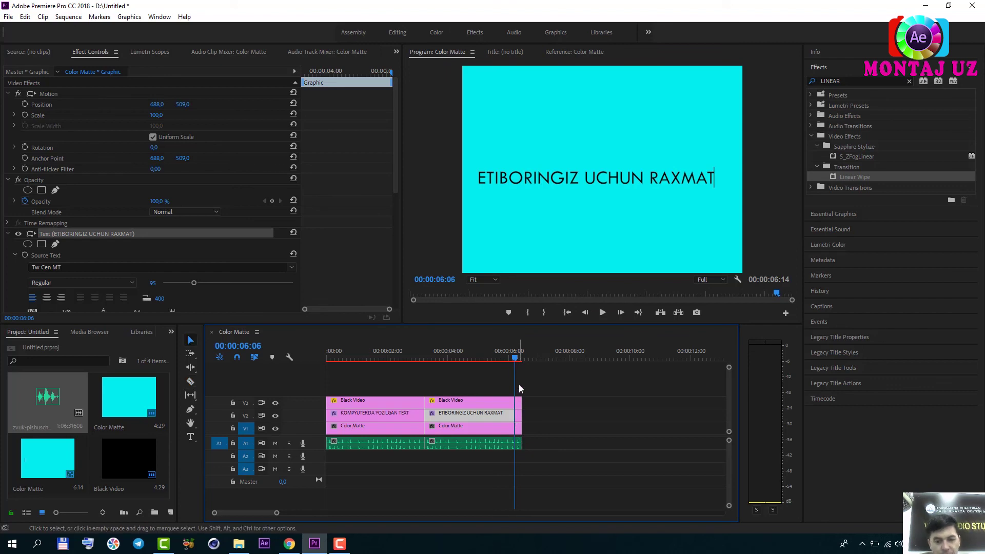
left_click_drag(519, 385, 531, 465)
key("Delete")
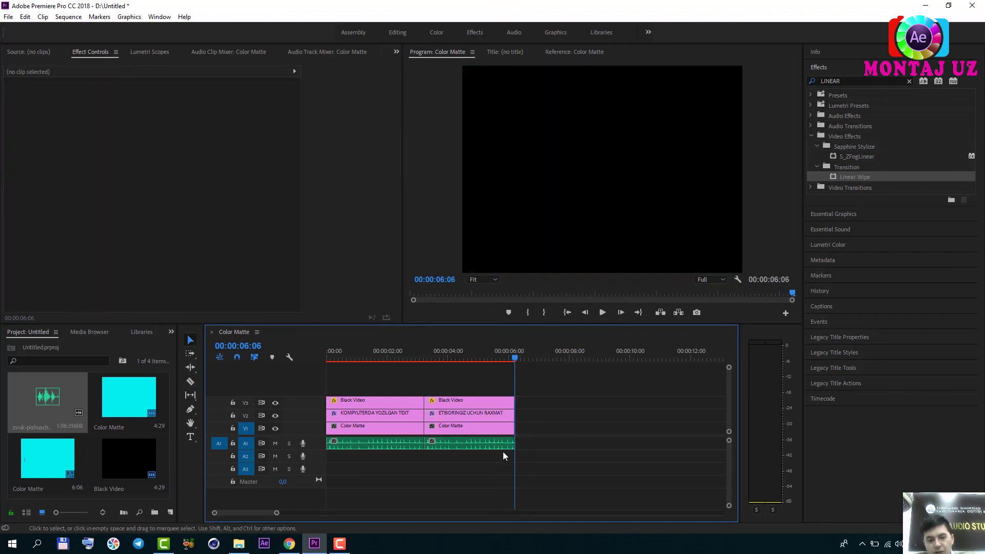
left_click(512, 355)
left_click(493, 365)
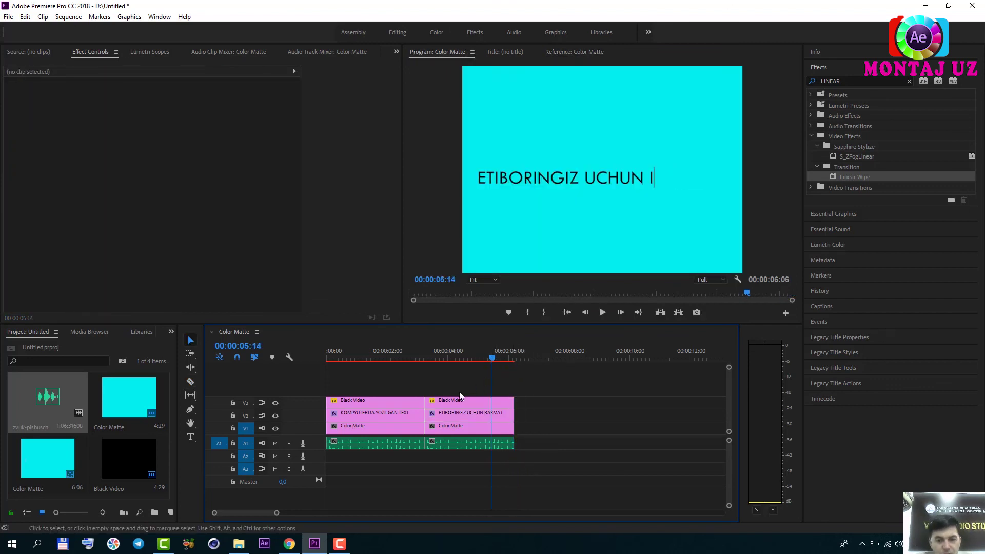